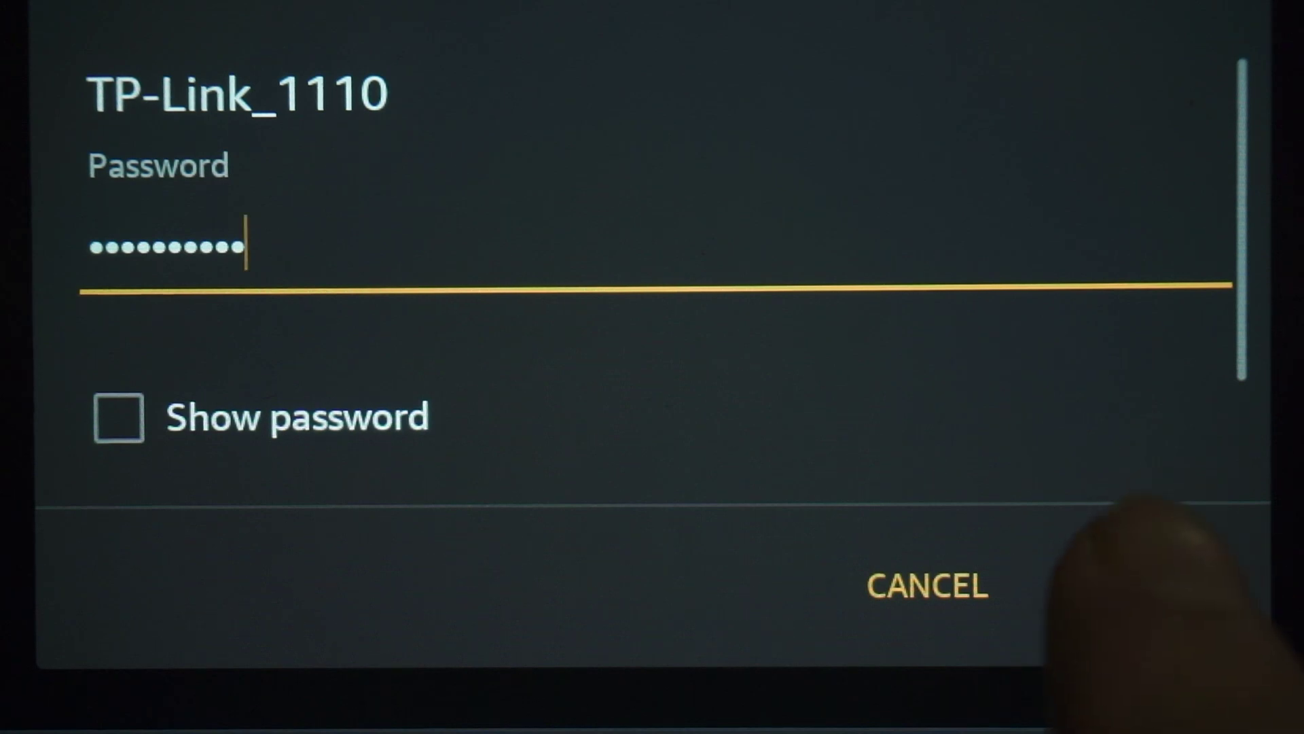
- Join the phone to the TP-Link_1110 Wi-Fi network using the entered password
{"action": "left_click", "coordinate": [1136, 585]}
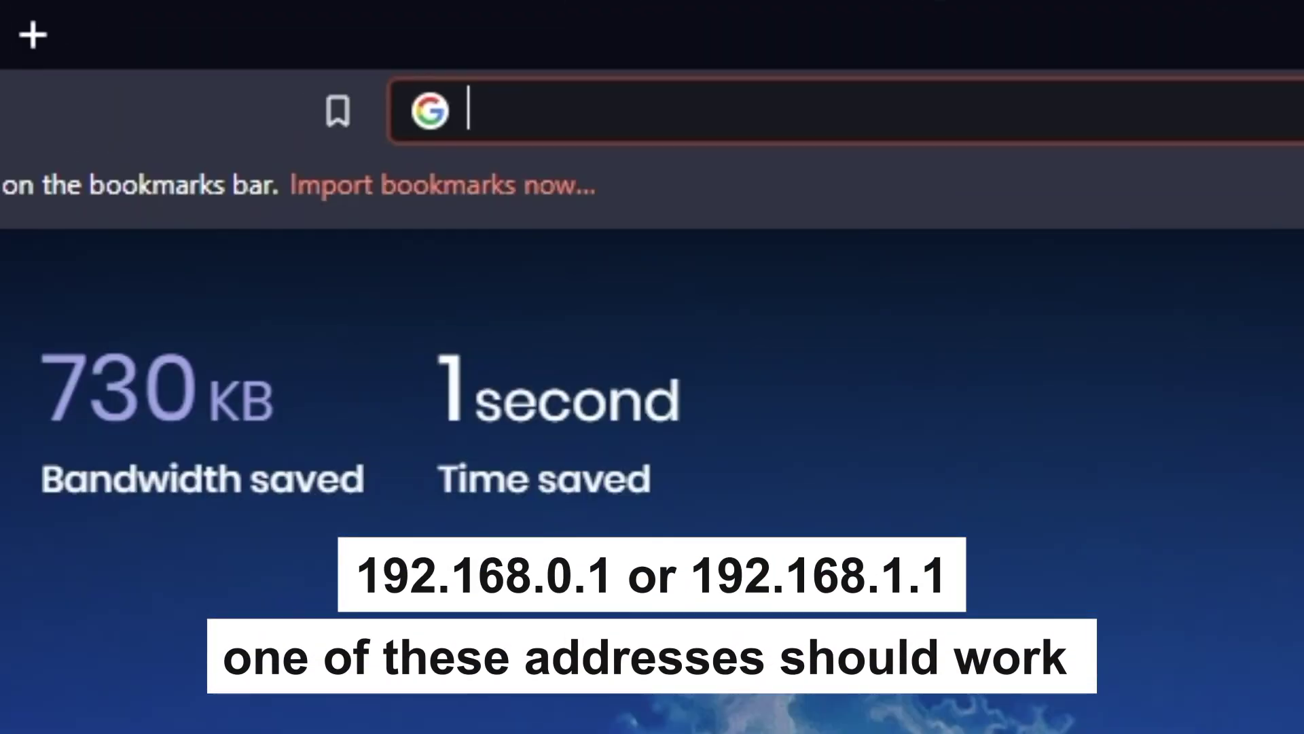
- Load the TL-WR820N router's local setup address in Brave
{"action": "type", "text": "1"}
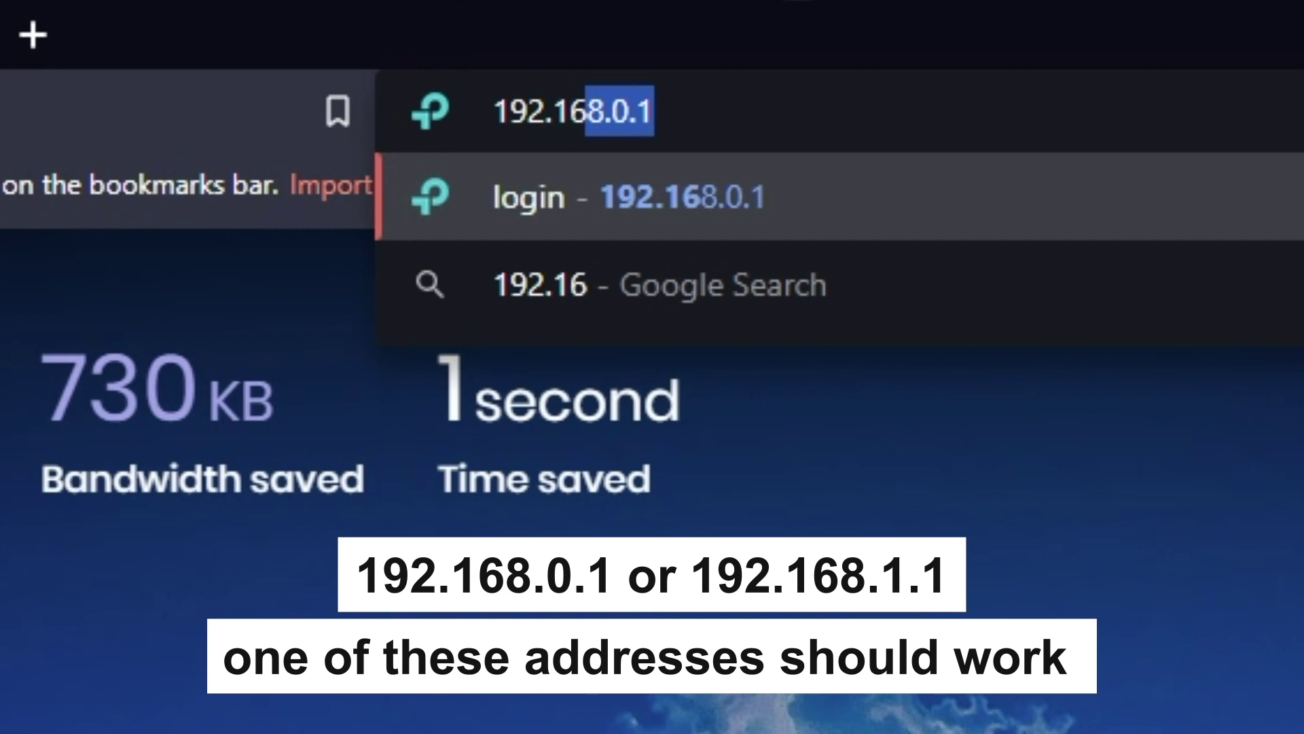
{"action": "type", "text": "92.168.1.1"}
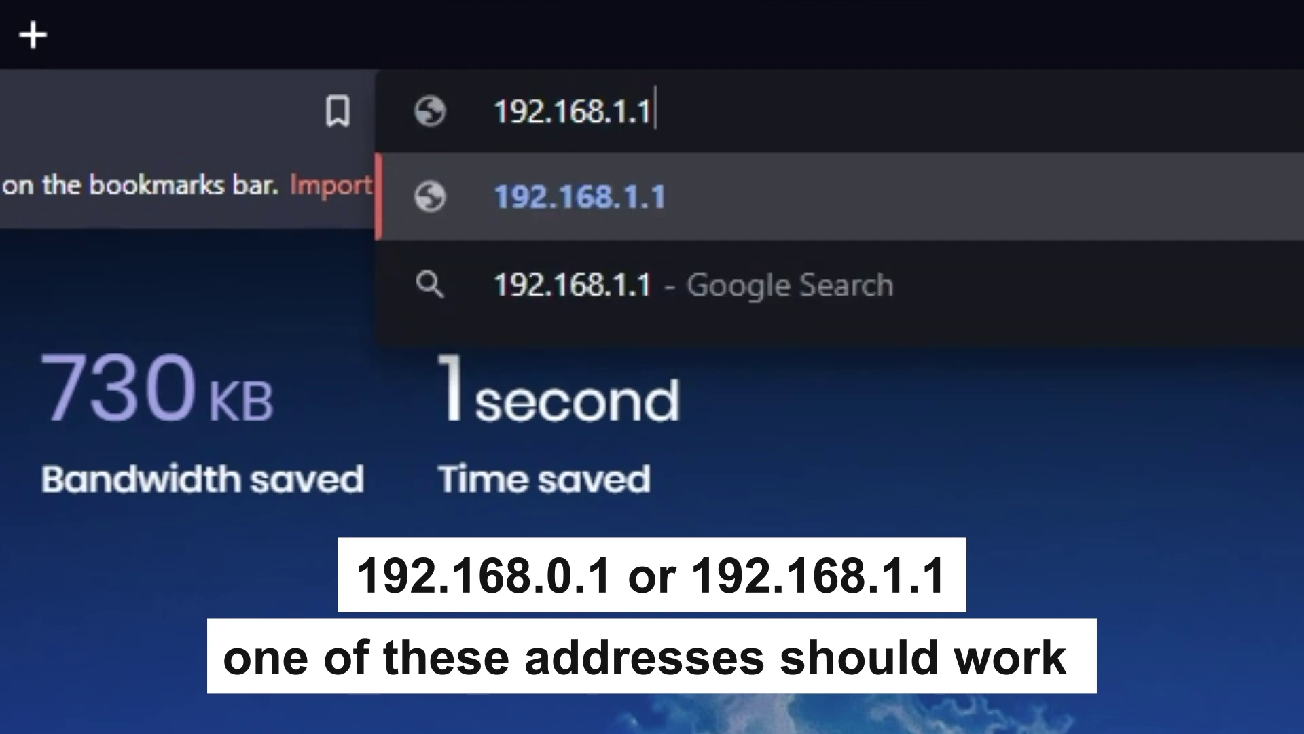
{"action": "key", "text": "Return"}
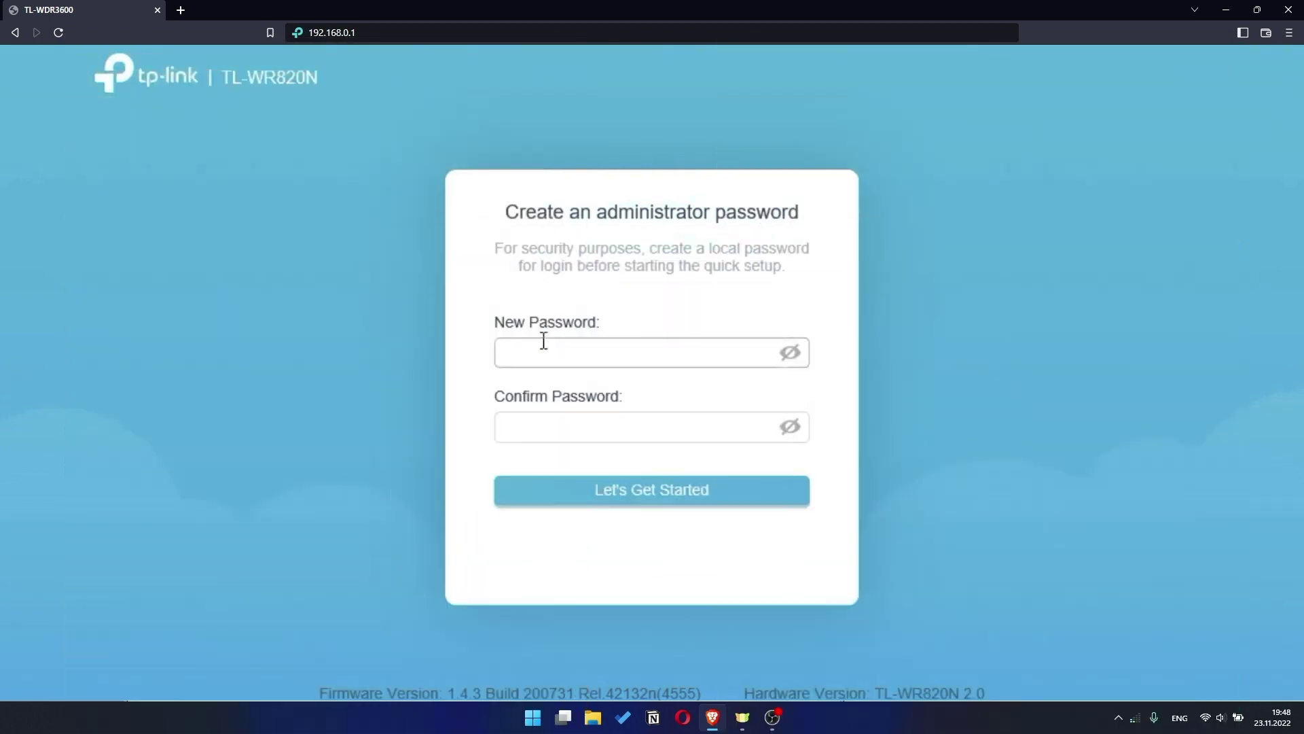
- Enter and confirm a new administrator password, then begin the quick setup
{"action": "left_click", "coordinate": [543, 341]}
{"action": "type", "text": "aaaaa"}
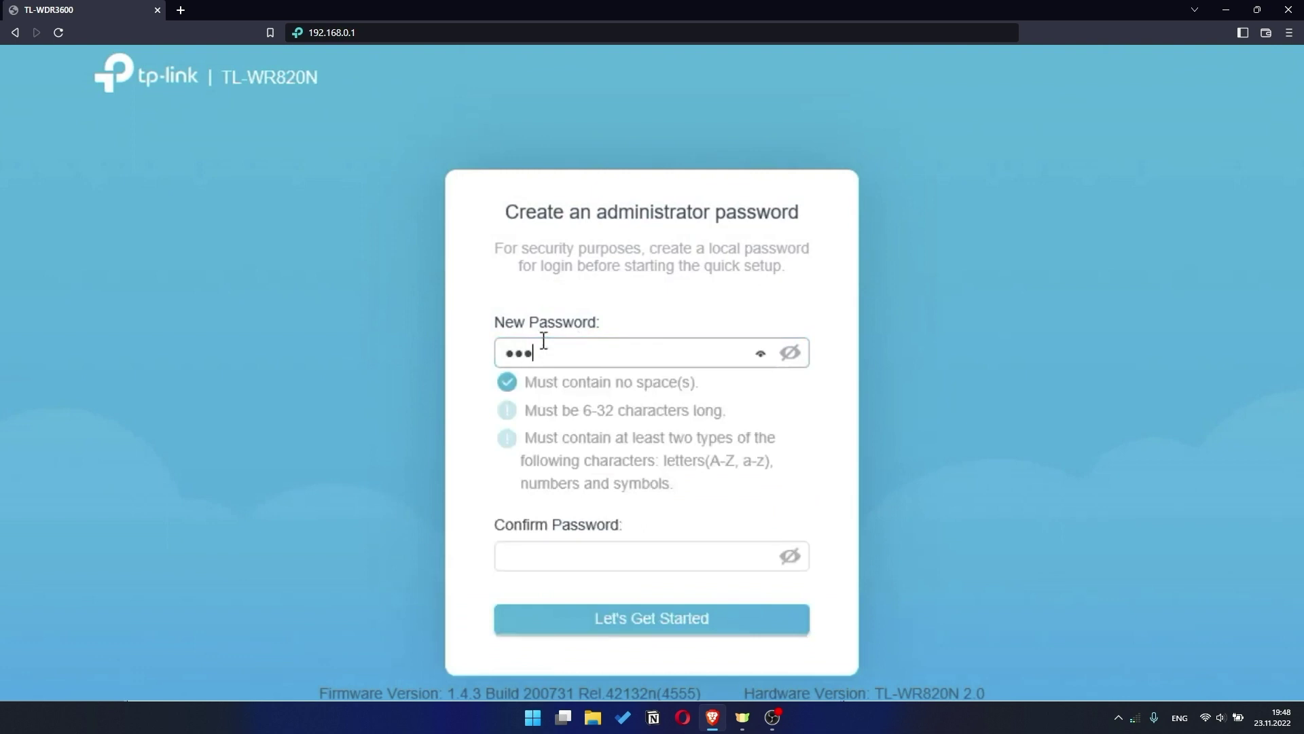
{"action": "type", "text": "aaaa"}
{"action": "left_click", "coordinate": [558, 553]}
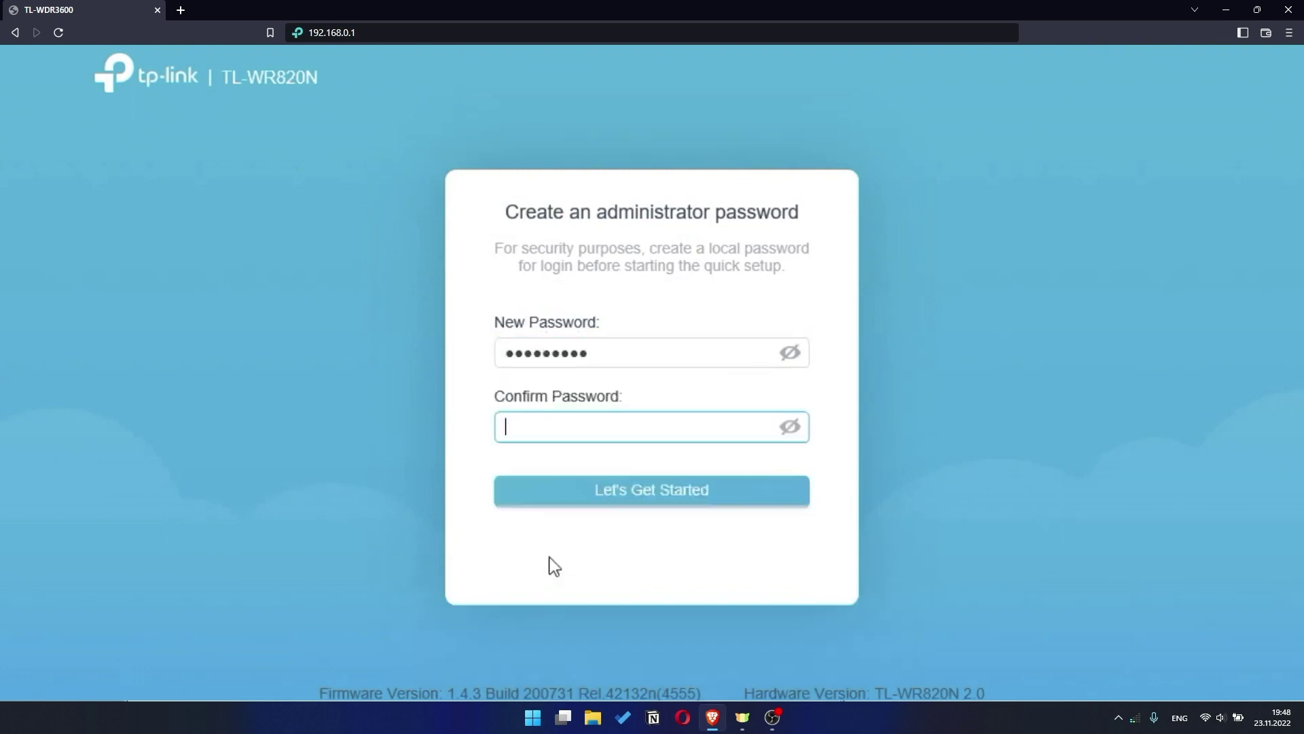
{"action": "type", "text": "aaaaaaaa"}
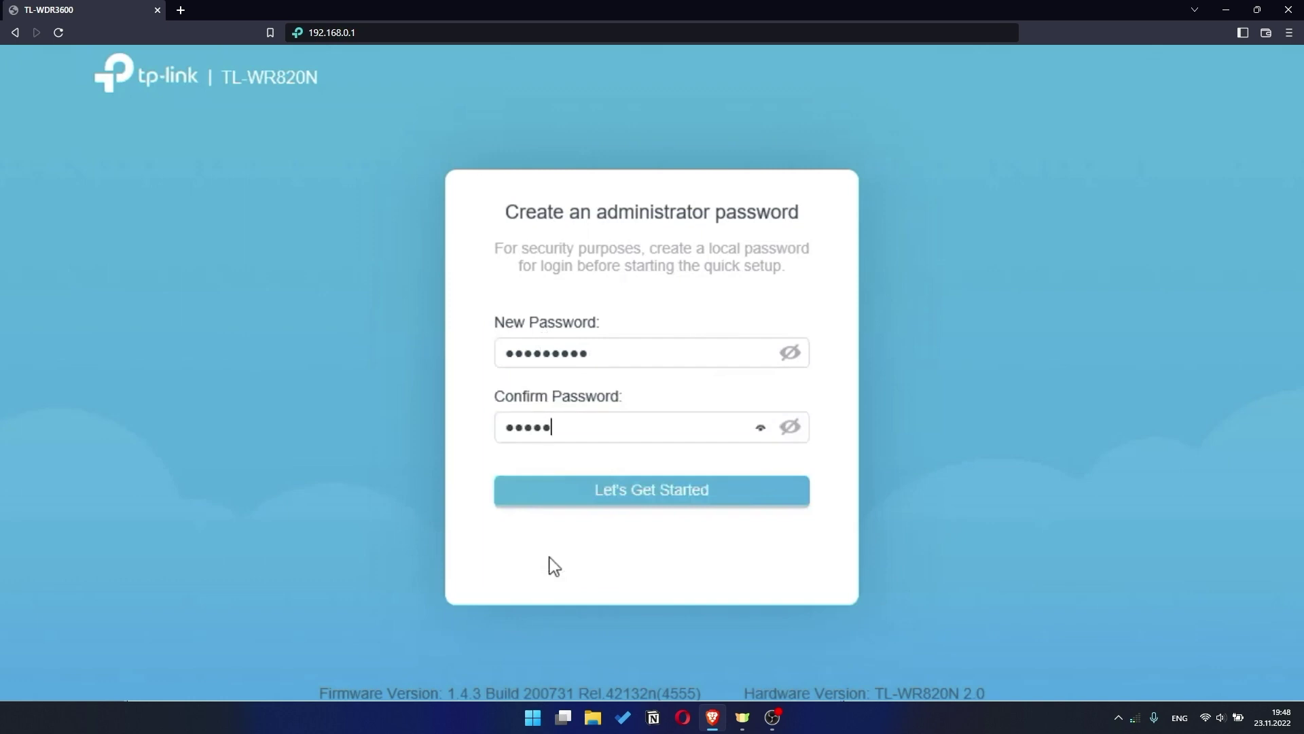
{"action": "type", "text": "a"}
{"action": "left_click", "coordinate": [672, 495]}
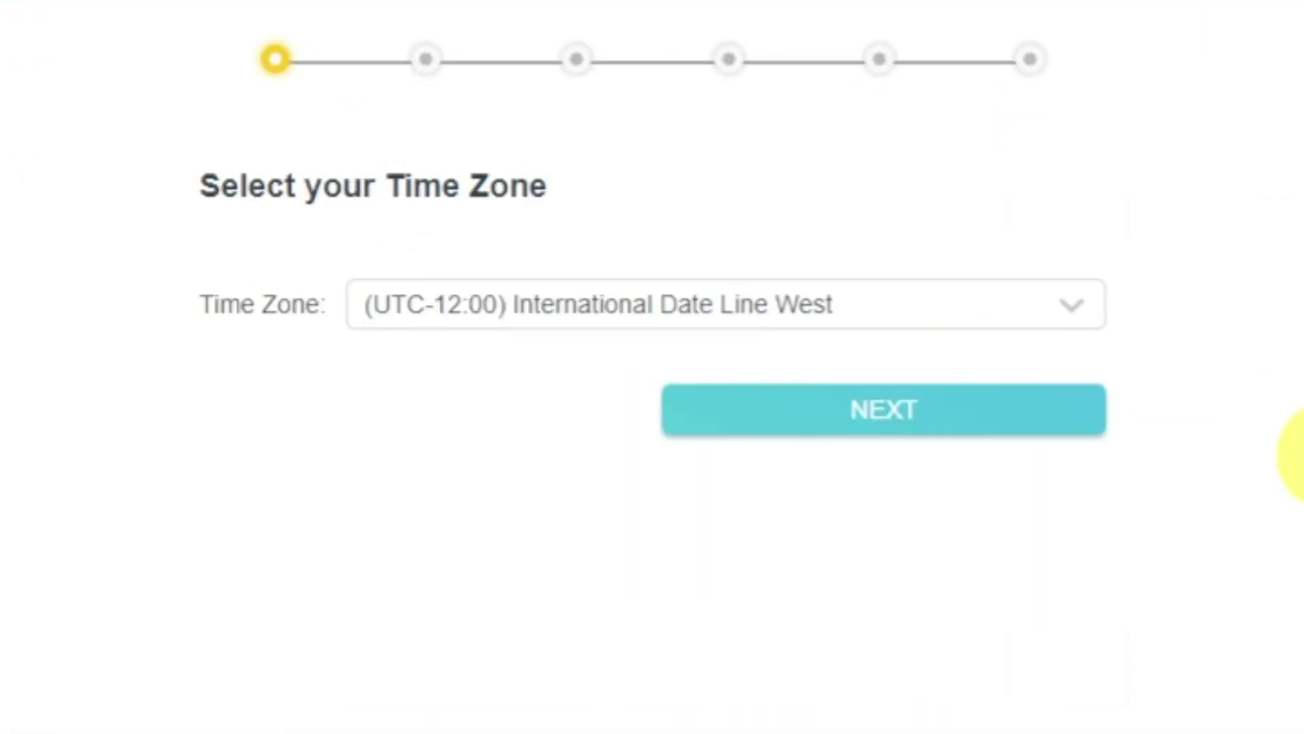
- Keep the current time zone and auto-detect Dynamic IP as the connection type
{"action": "left_click", "coordinate": [1095, 318]}
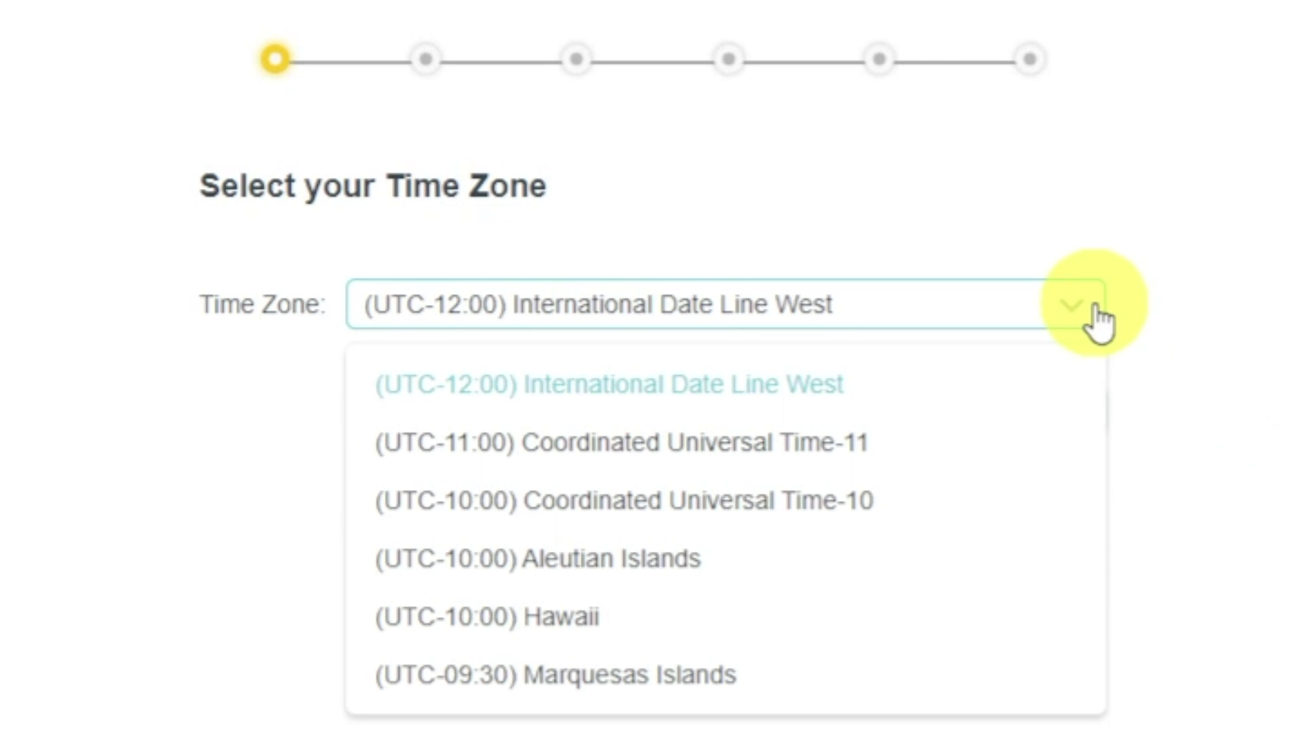
{"action": "left_click", "coordinate": [1095, 318]}
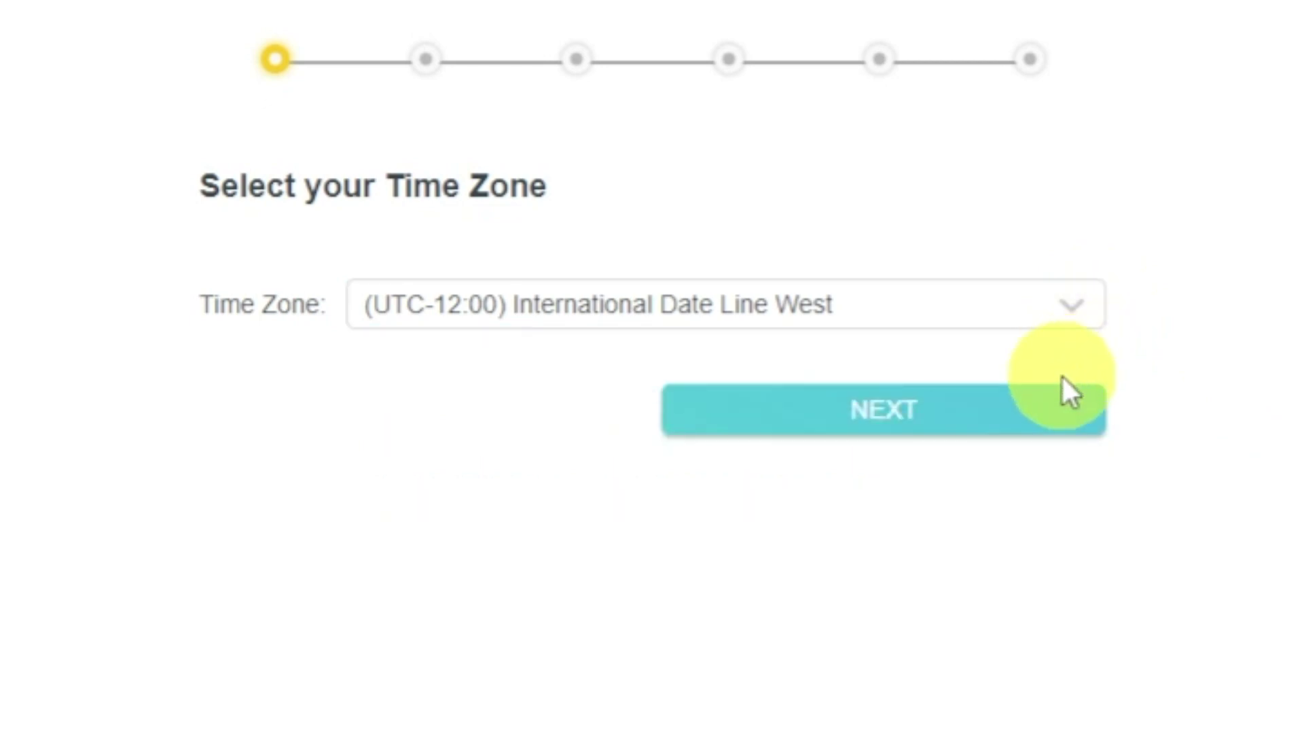
{"action": "left_click", "coordinate": [1060, 428]}
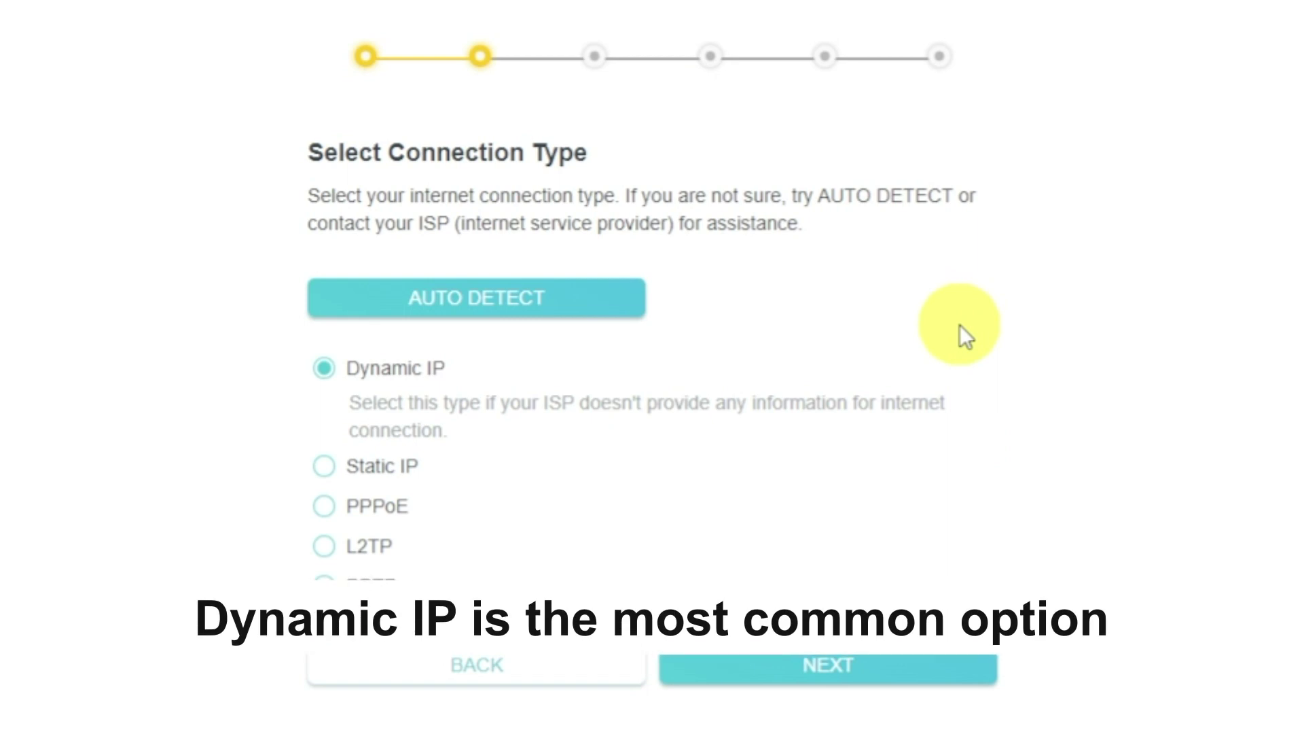
{"action": "left_click", "coordinate": [594, 297]}
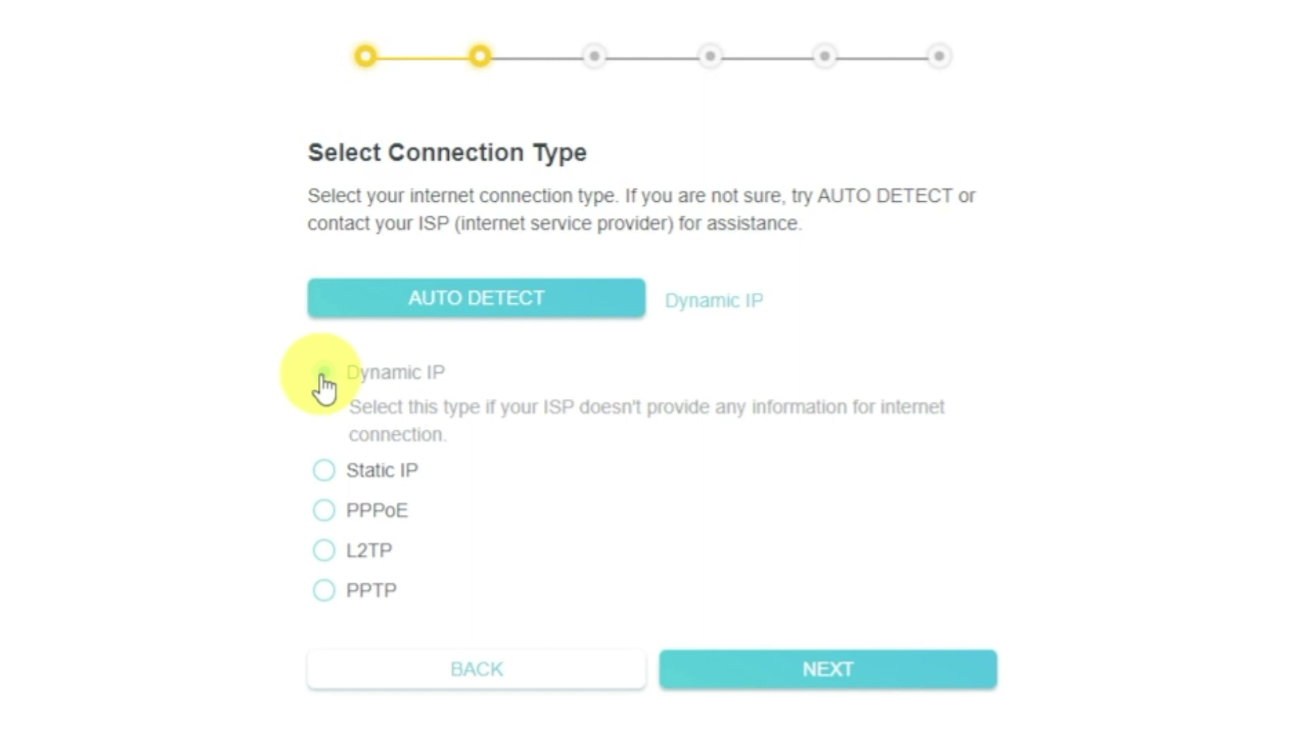
{"action": "left_click", "coordinate": [908, 688]}
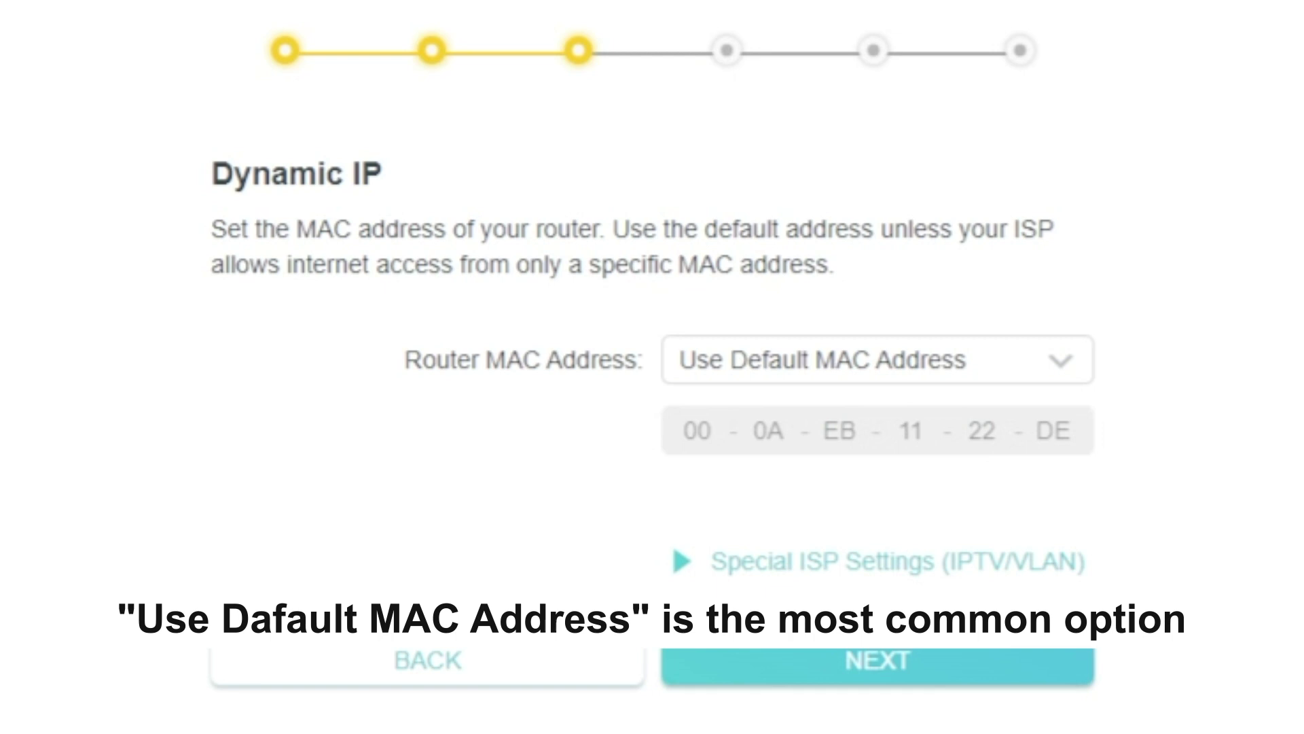
- Leave the router MAC address on Use Default MAC Address and continue
{"action": "left_click", "coordinate": [1080, 375]}
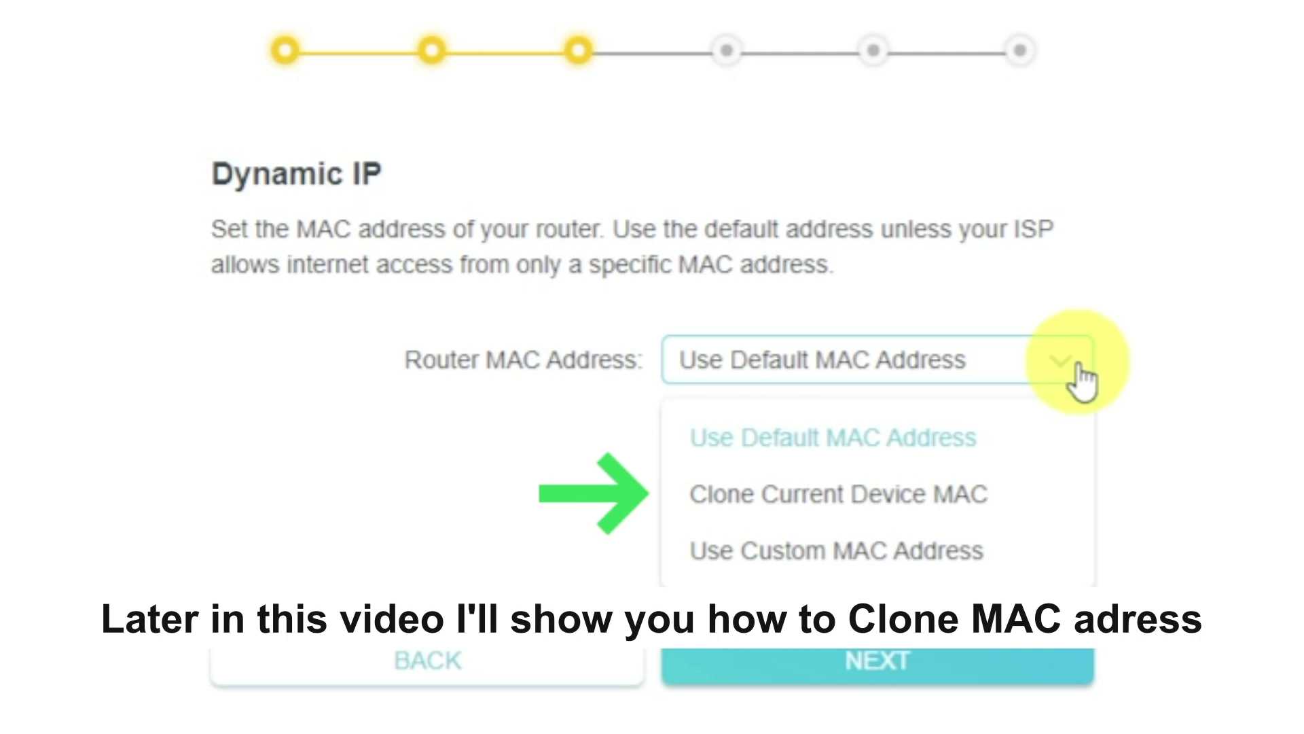
{"action": "left_click", "coordinate": [1080, 380]}
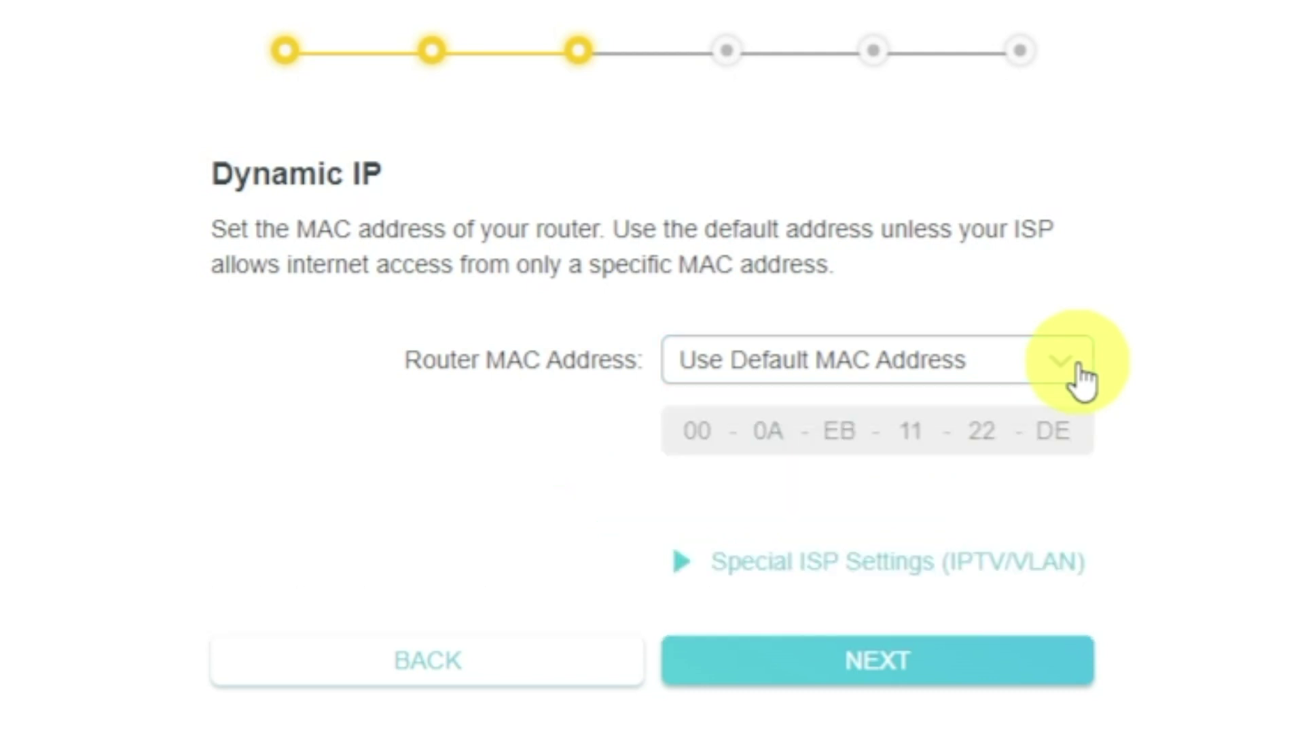
{"action": "left_click", "coordinate": [1025, 656]}
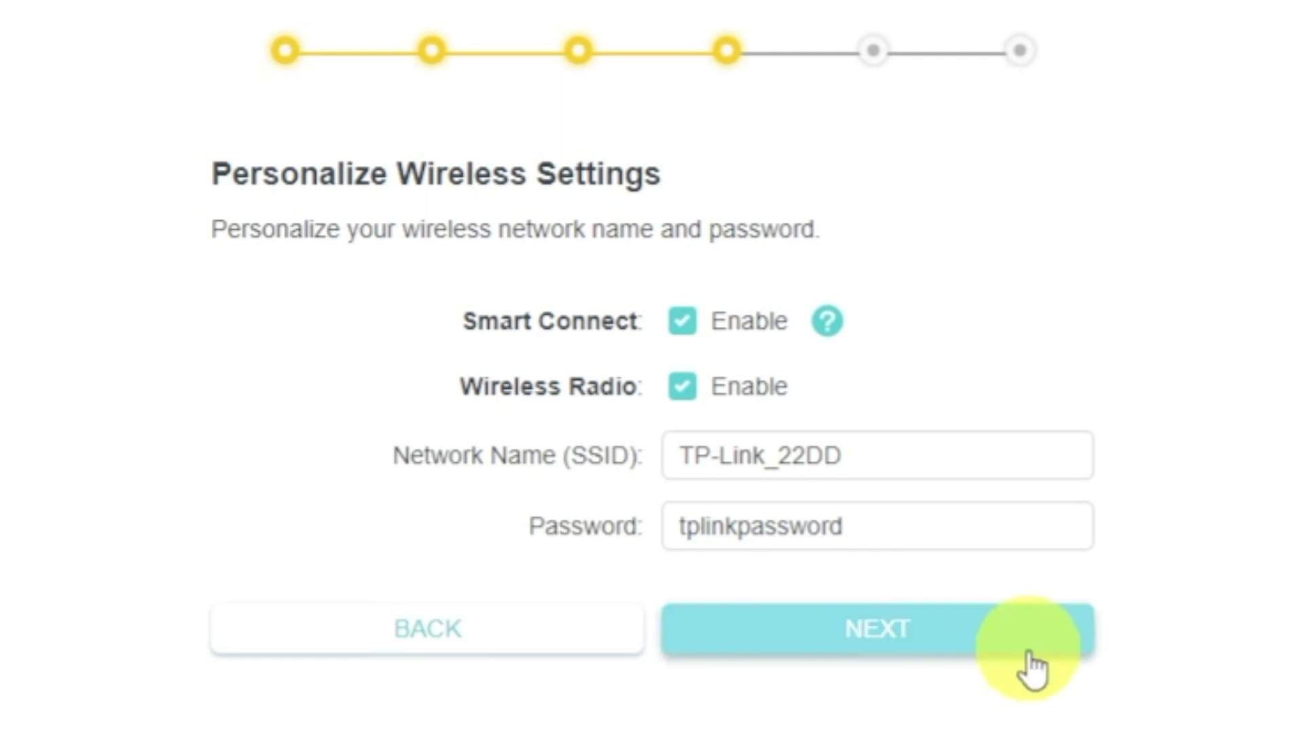
- Enable the wireless radio and confirm the TP-Link_22DD network name and password
{"action": "left_click", "coordinate": [684, 385]}
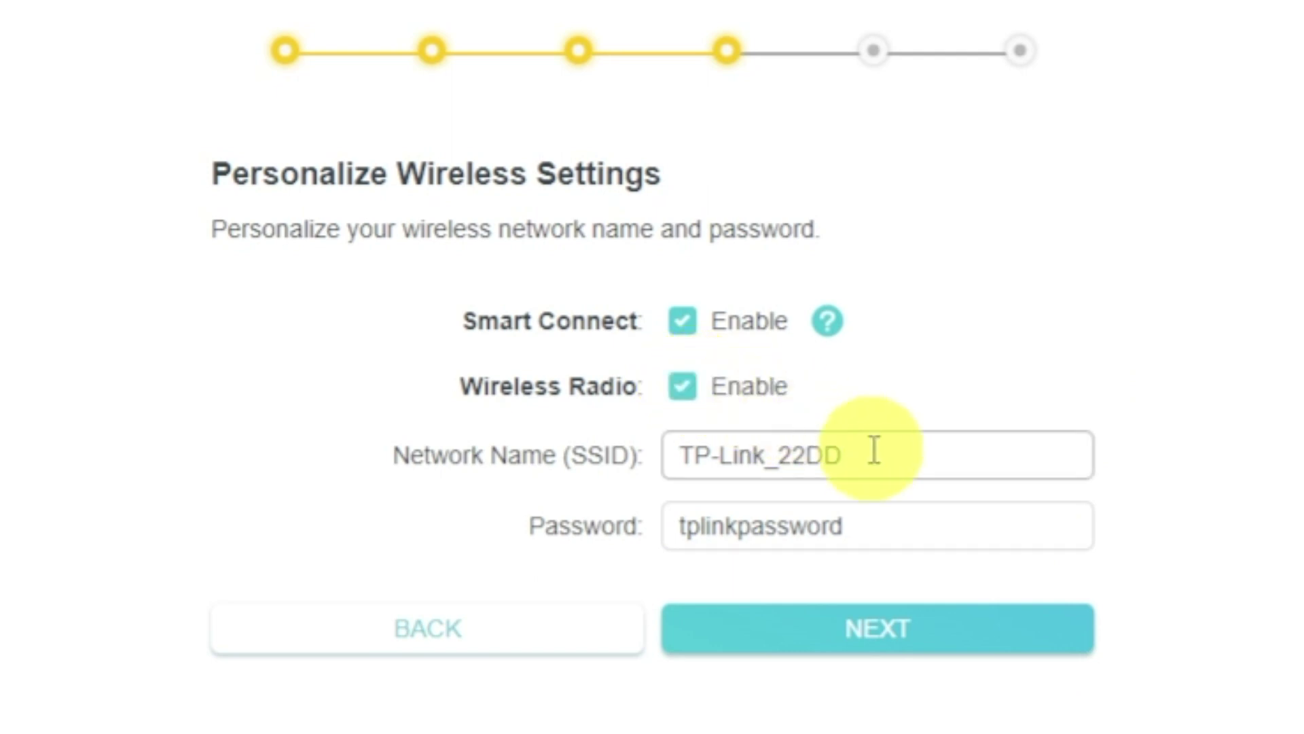
{"action": "left_click", "coordinate": [934, 460]}
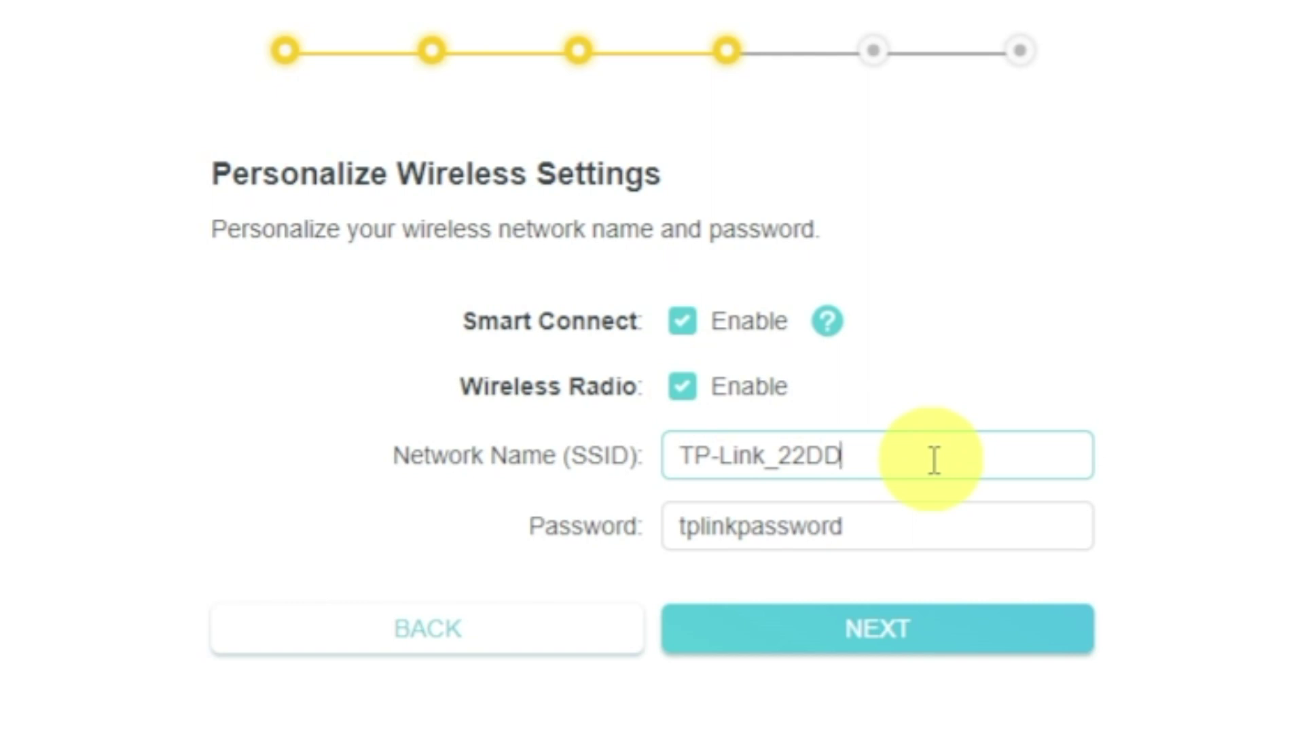
{"action": "left_click", "coordinate": [925, 524]}
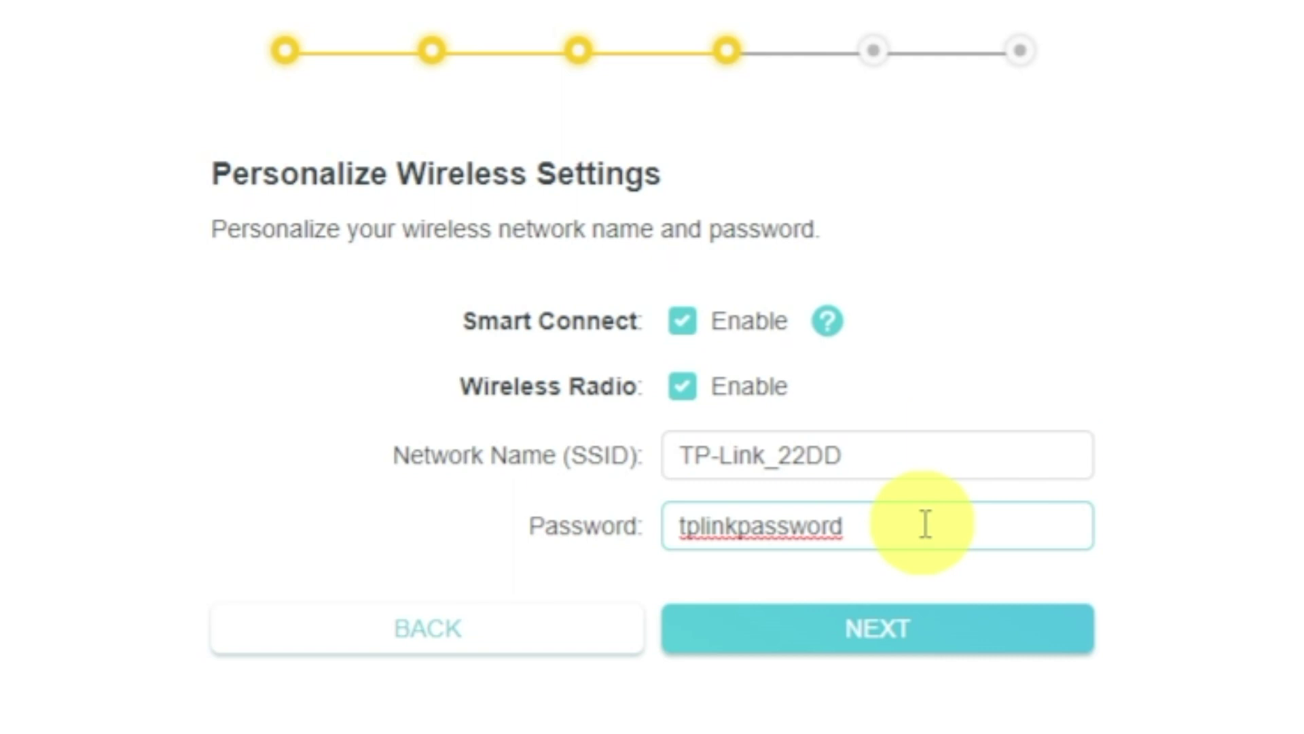
{"action": "left_click", "coordinate": [932, 638]}
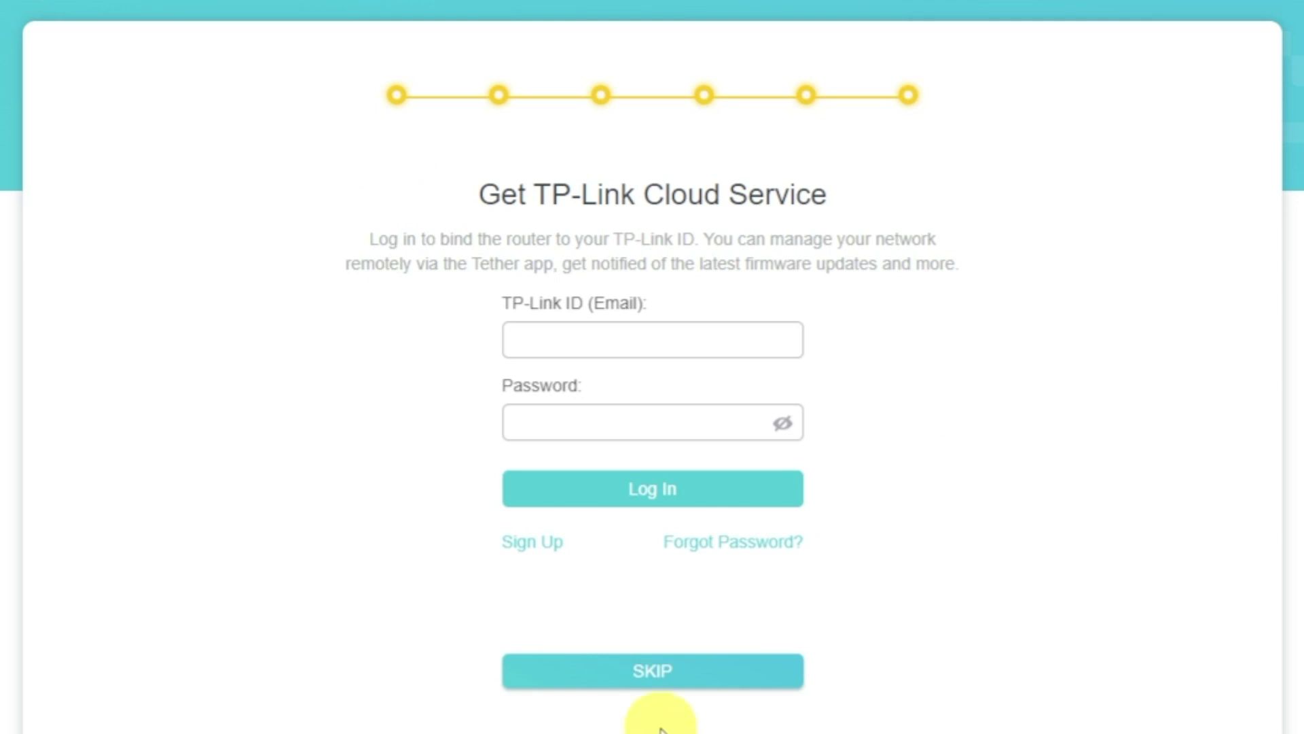
- Skip the TP-Link Cloud login and the failed internet check to reach Network Map
{"action": "left_click", "coordinate": [649, 675]}
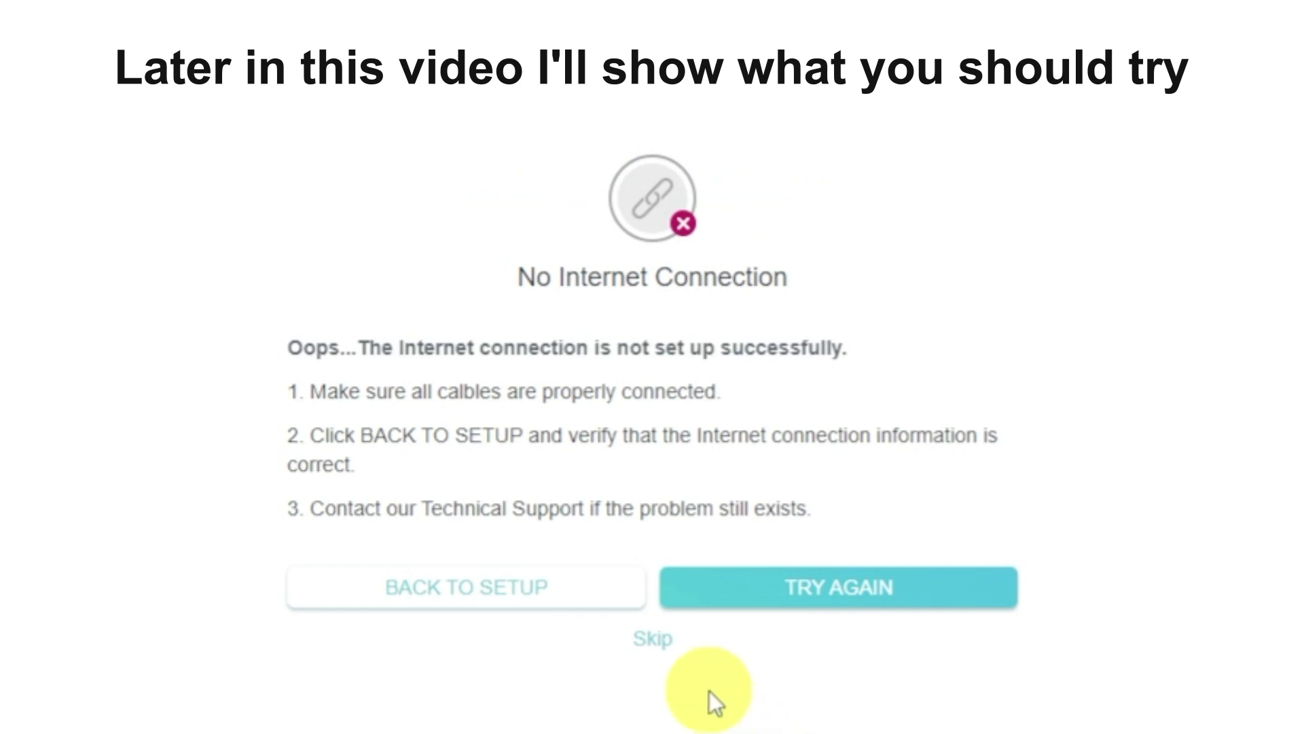
{"action": "left_click", "coordinate": [662, 645]}
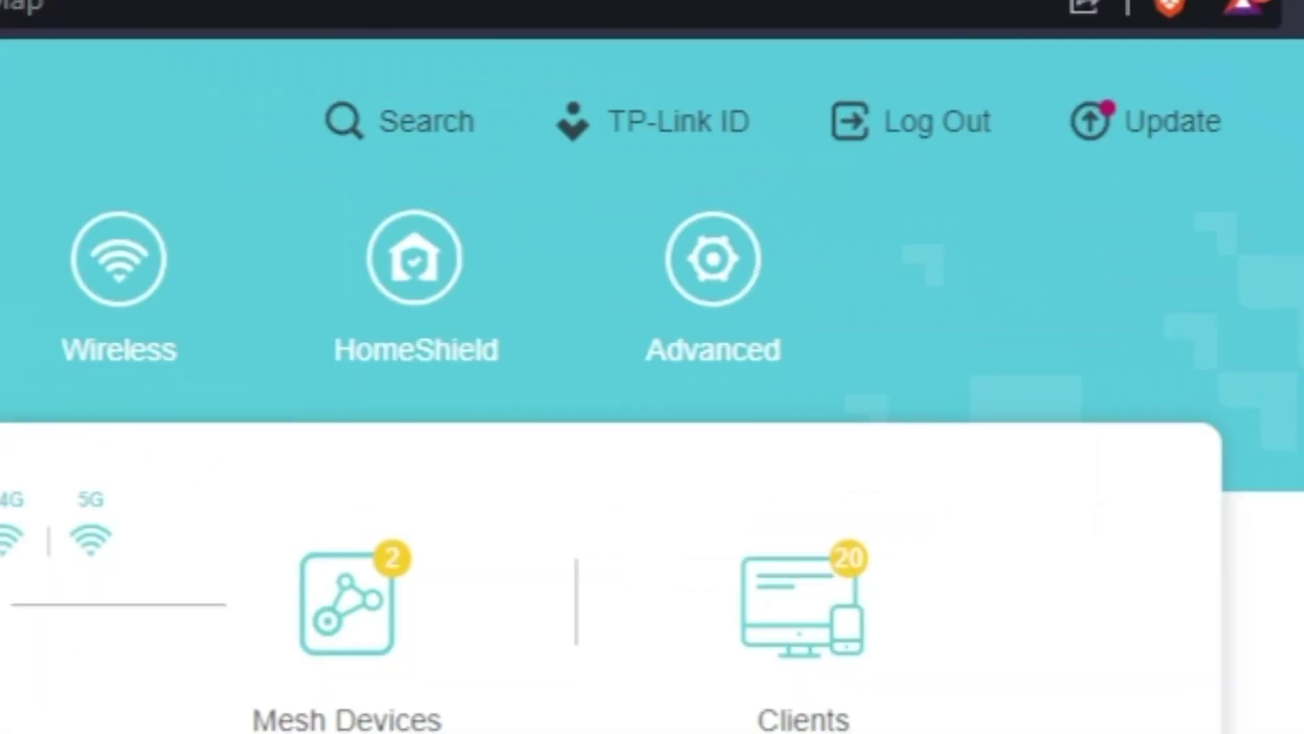
- Restart the router from Advanced > System > Reboot
{"action": "left_click", "coordinate": [694, 366]}
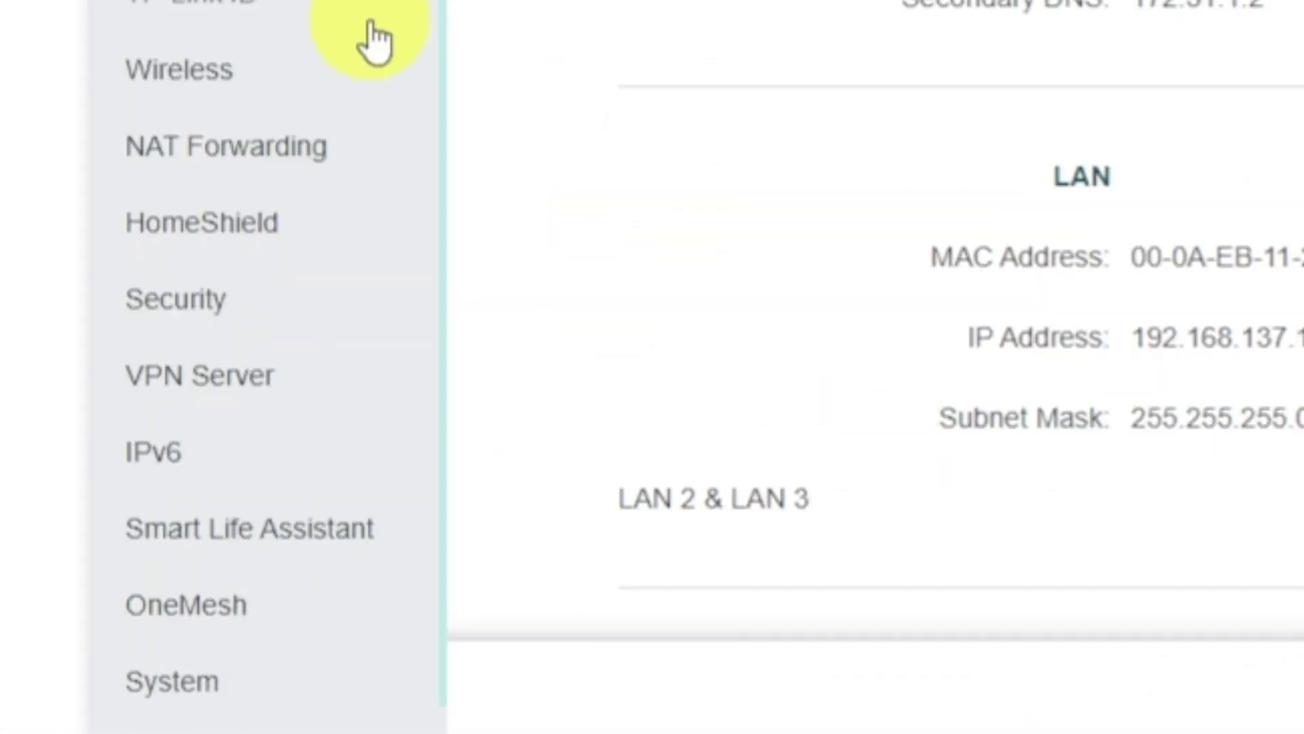
{"action": "scroll", "coordinate": [397, 468], "scroll_direction": "down", "scroll_amount": 1}
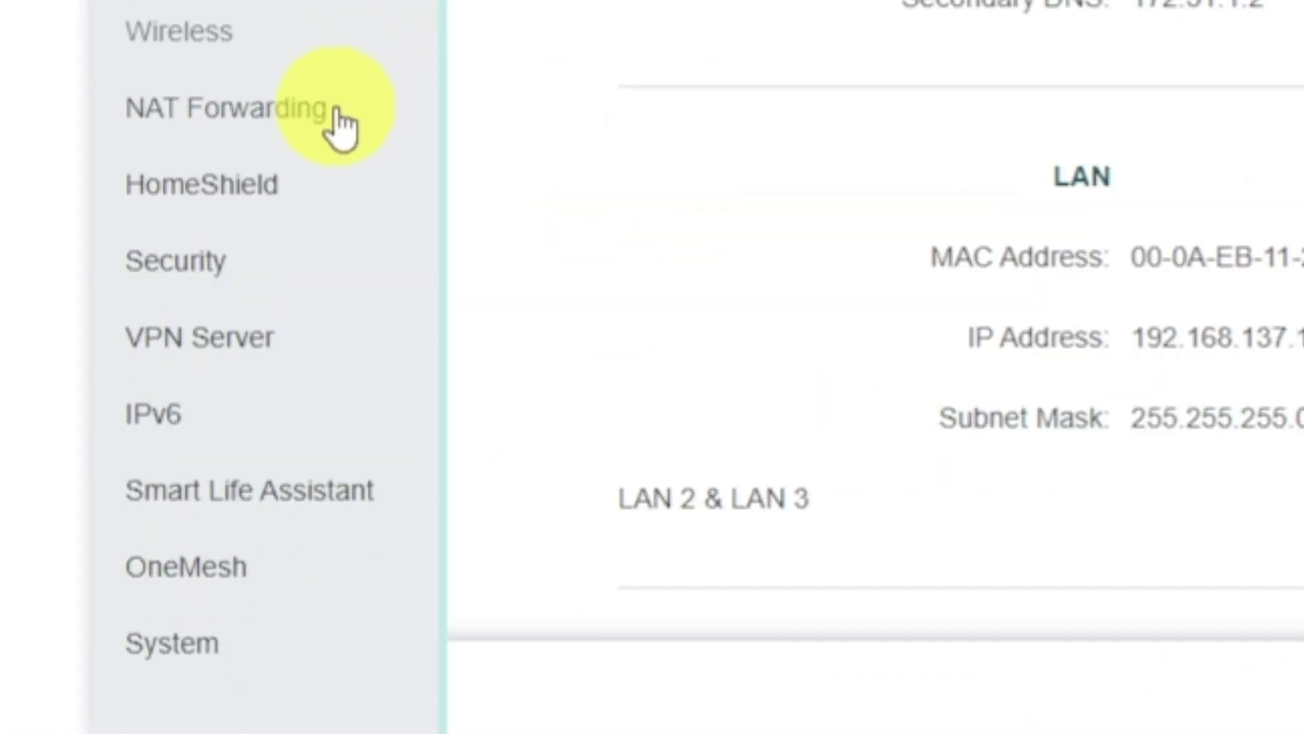
{"action": "left_click", "coordinate": [263, 669]}
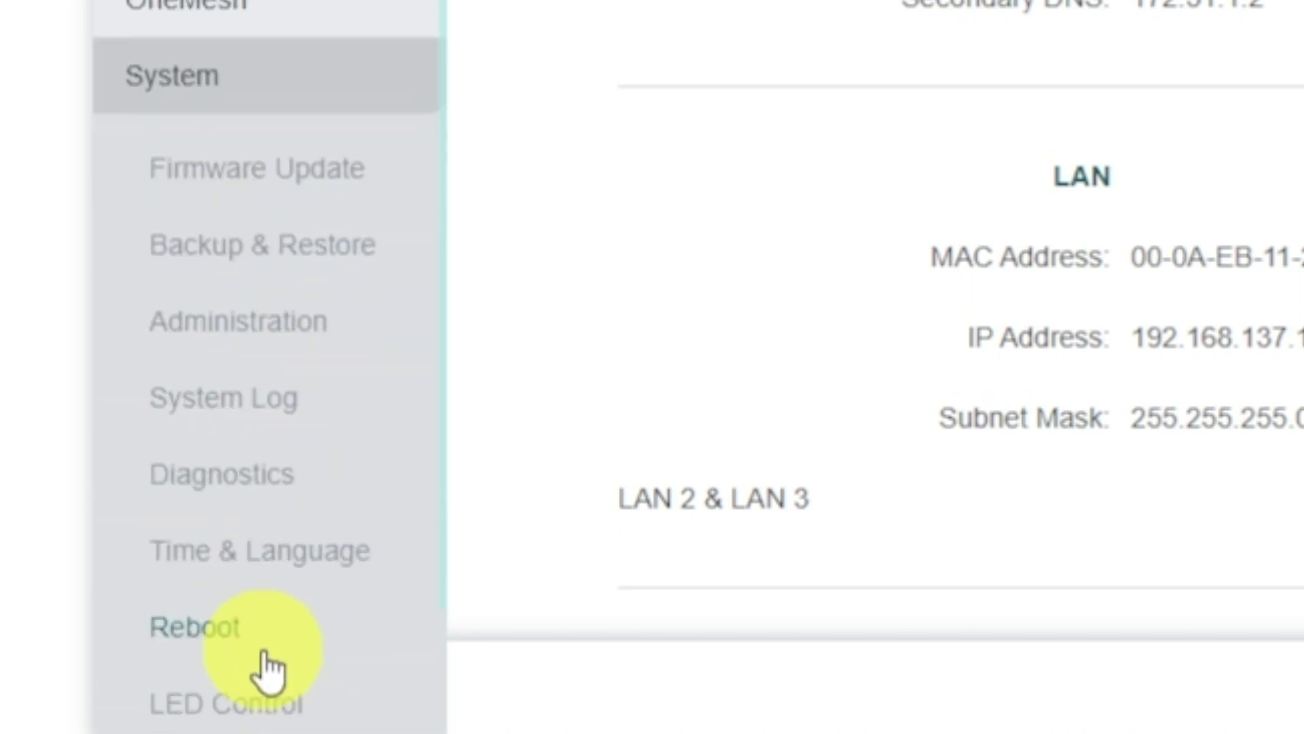
{"action": "left_click", "coordinate": [320, 635]}
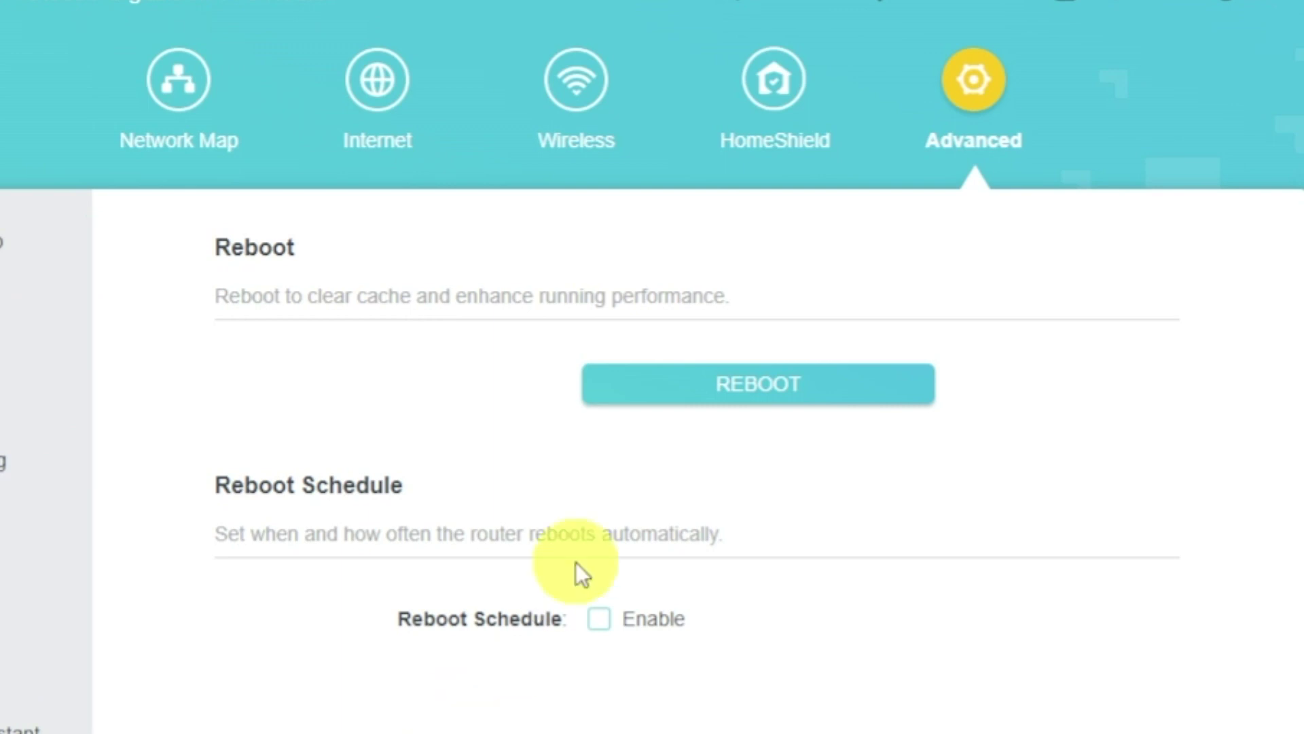
{"action": "left_click", "coordinate": [700, 393]}
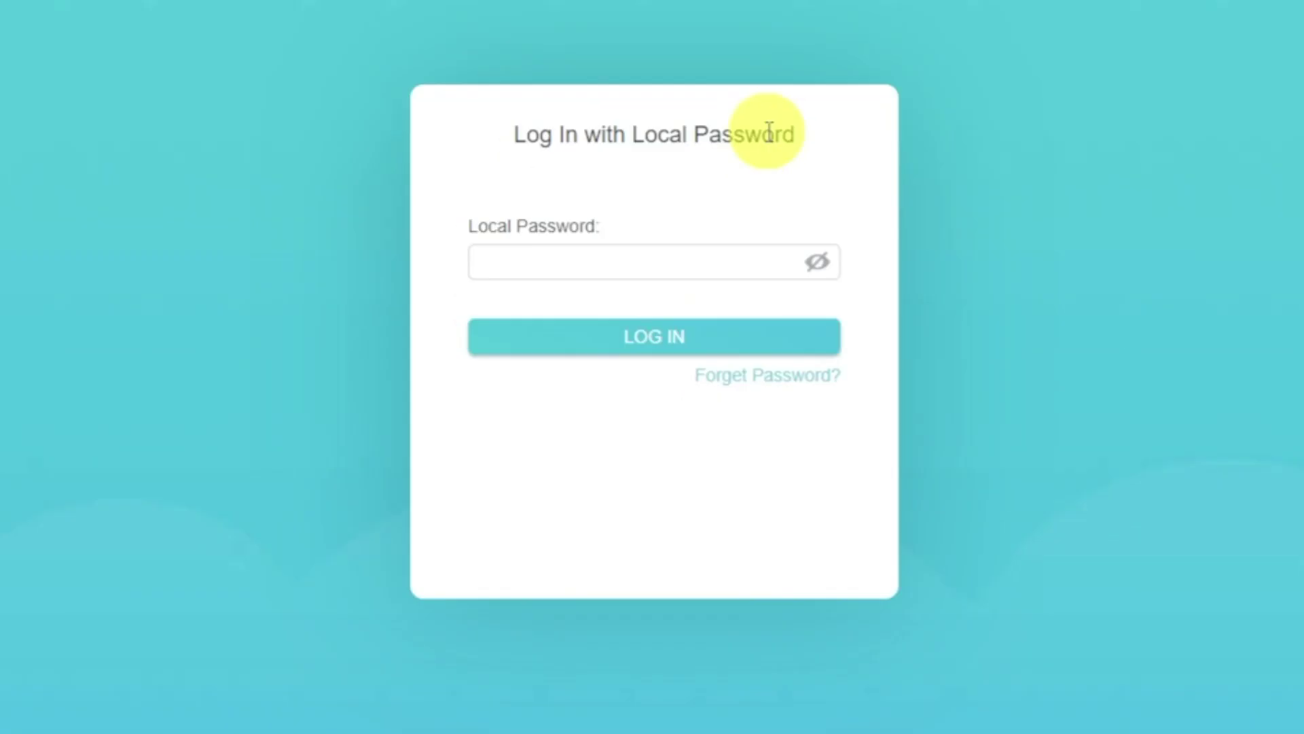
- Log back in to the router with the local password
{"action": "left_click", "coordinate": [718, 269]}
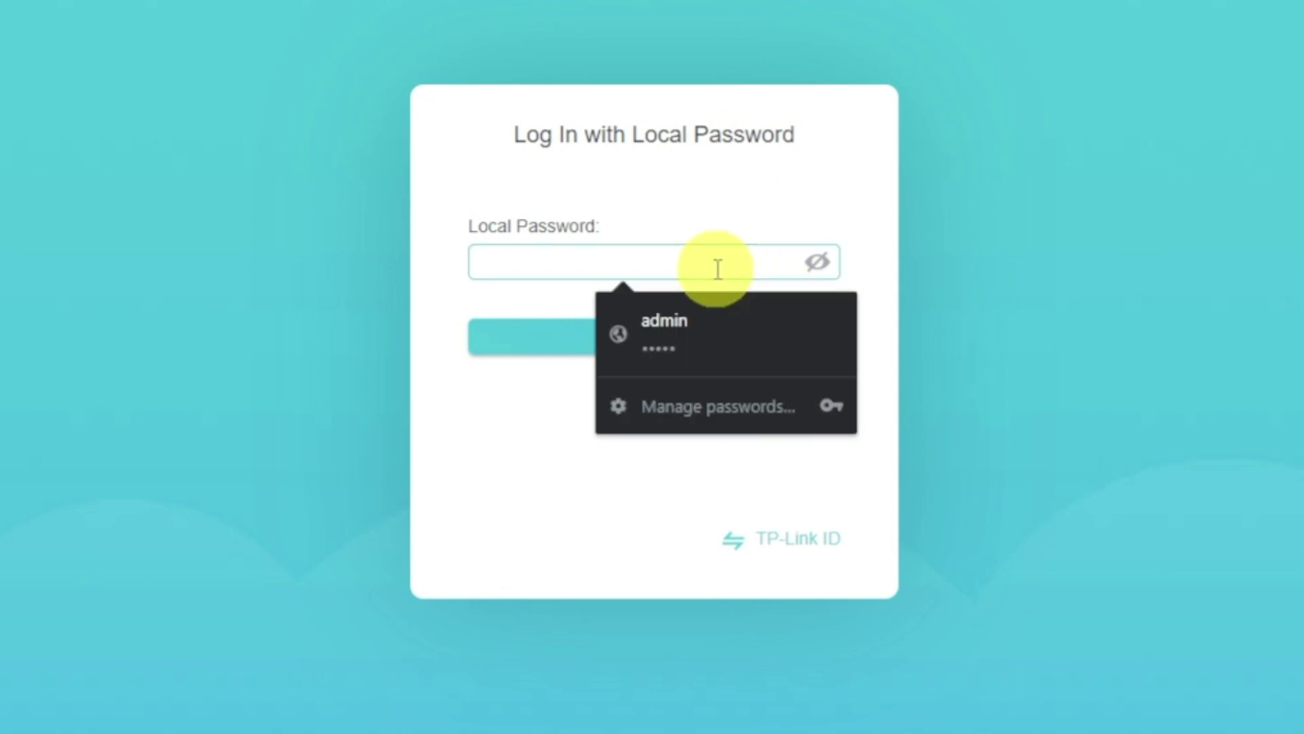
{"action": "type", "text": "a"}
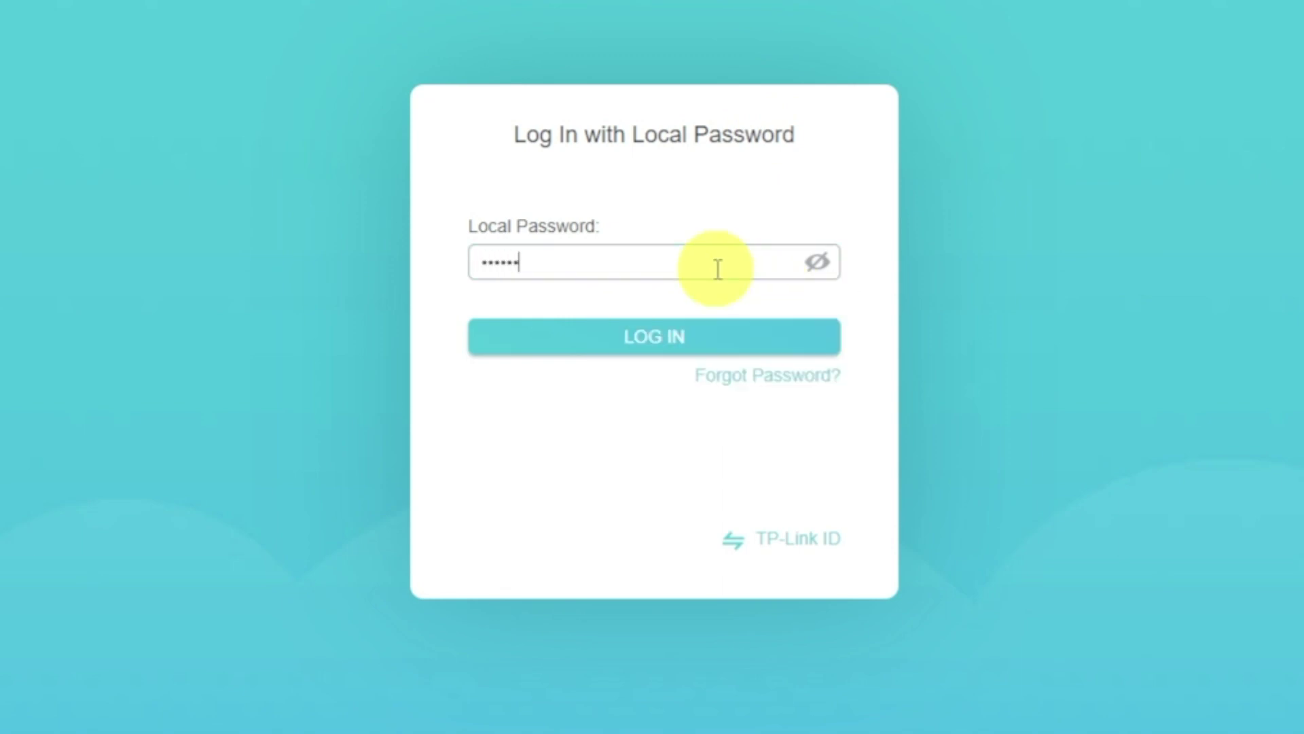
{"action": "left_click", "coordinate": [686, 331]}
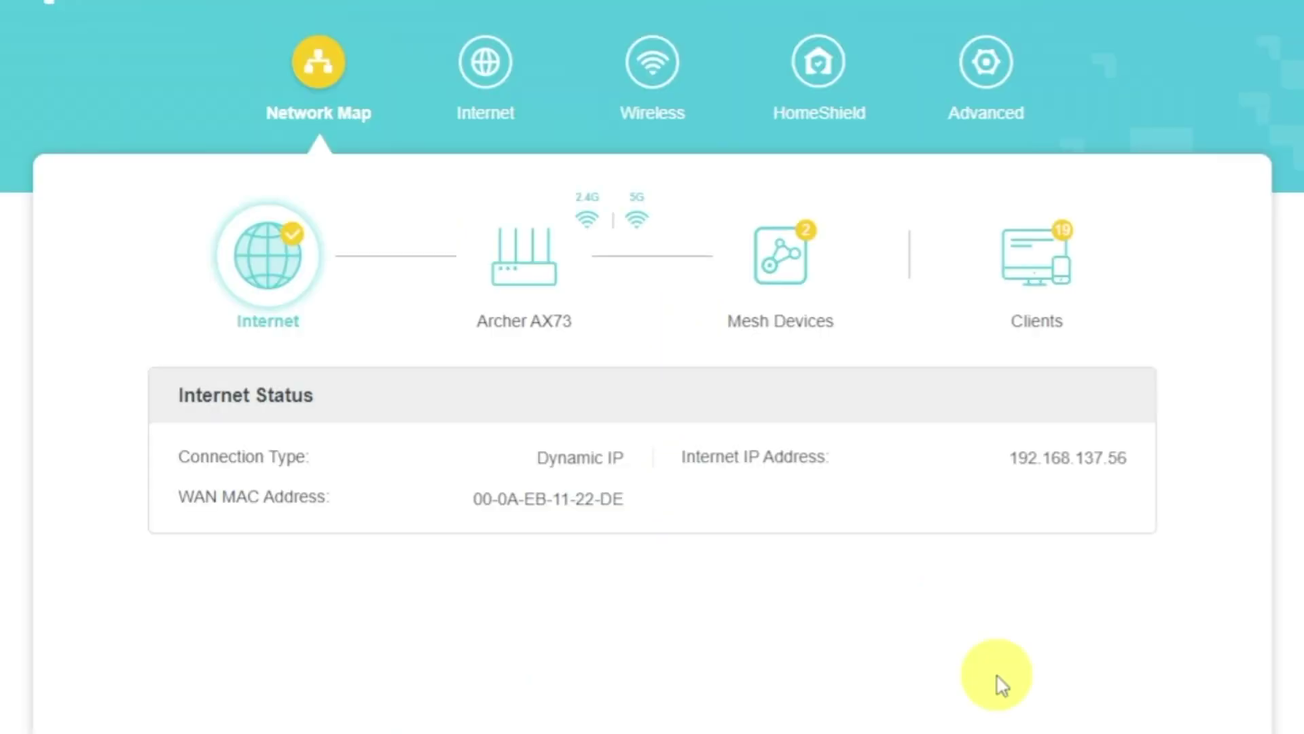
- On the Internet page, set Router MAC Address to Clone Current Device MAC and save
{"action": "left_click", "coordinate": [507, 94]}
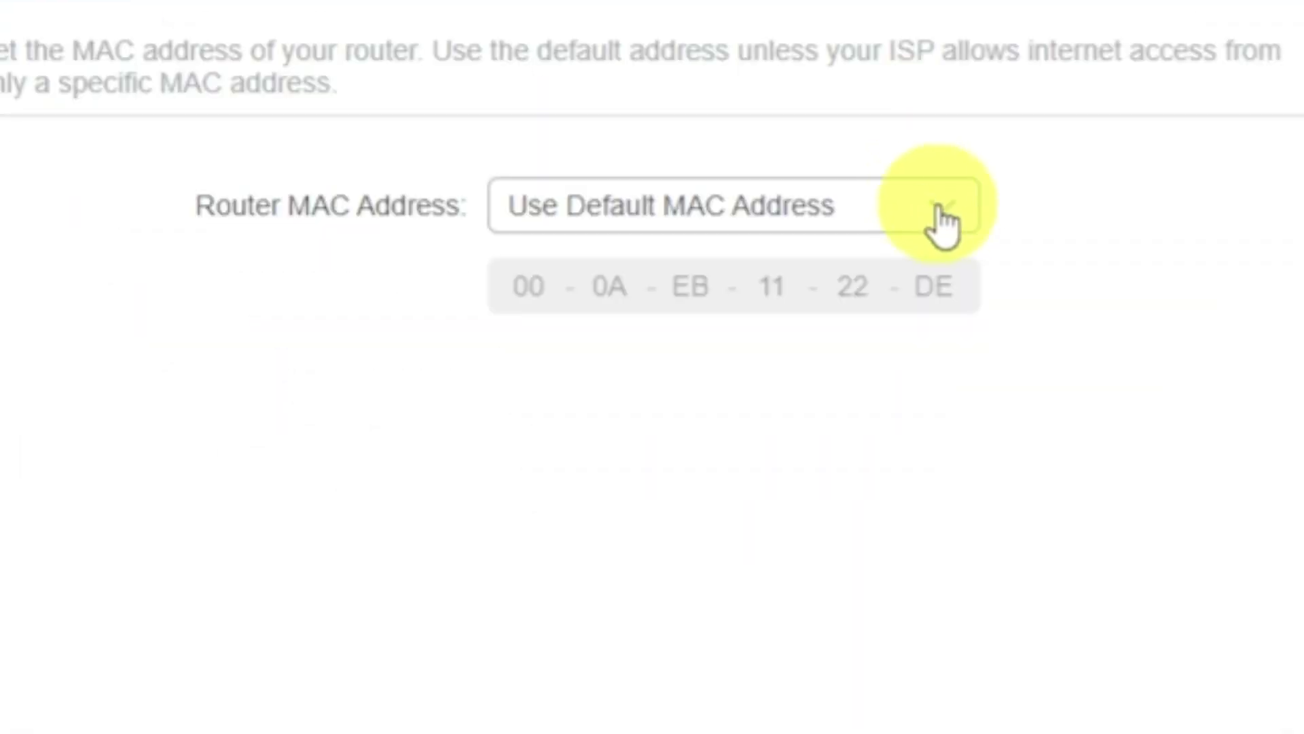
{"action": "left_click", "coordinate": [826, 566]}
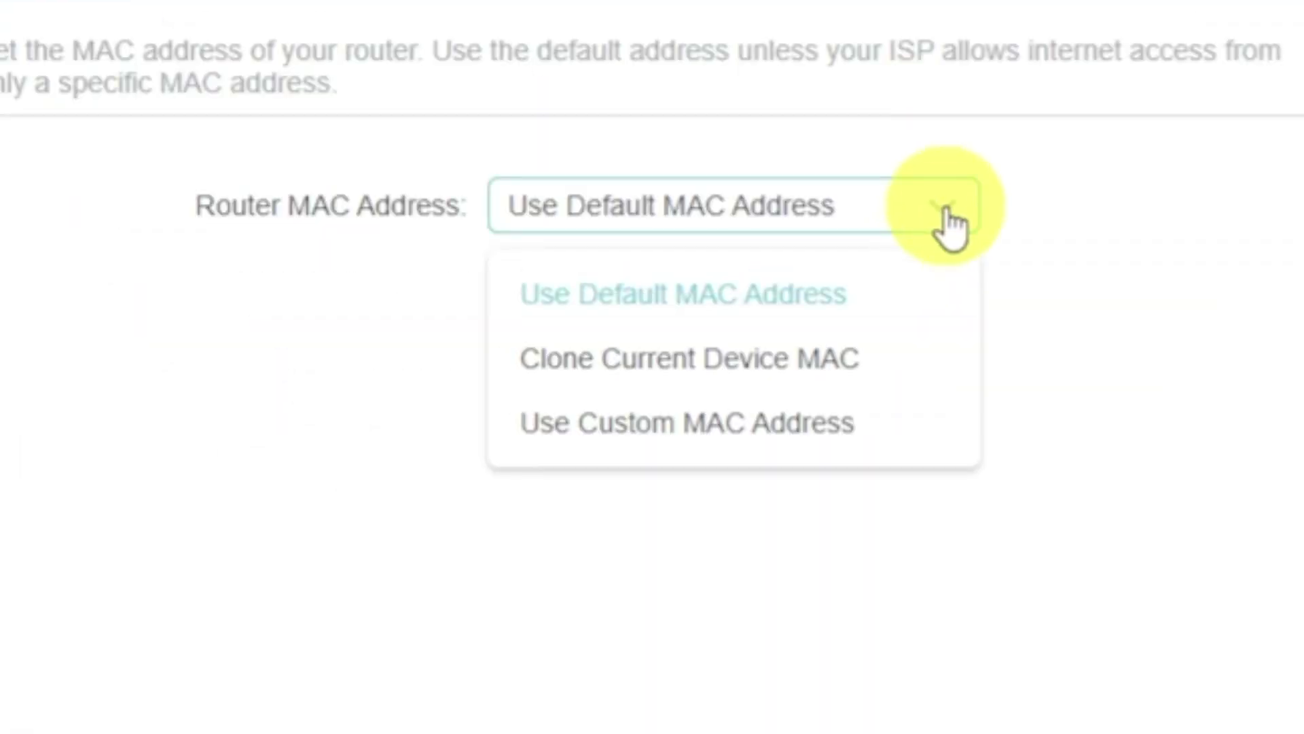
{"action": "left_click", "coordinate": [827, 359]}
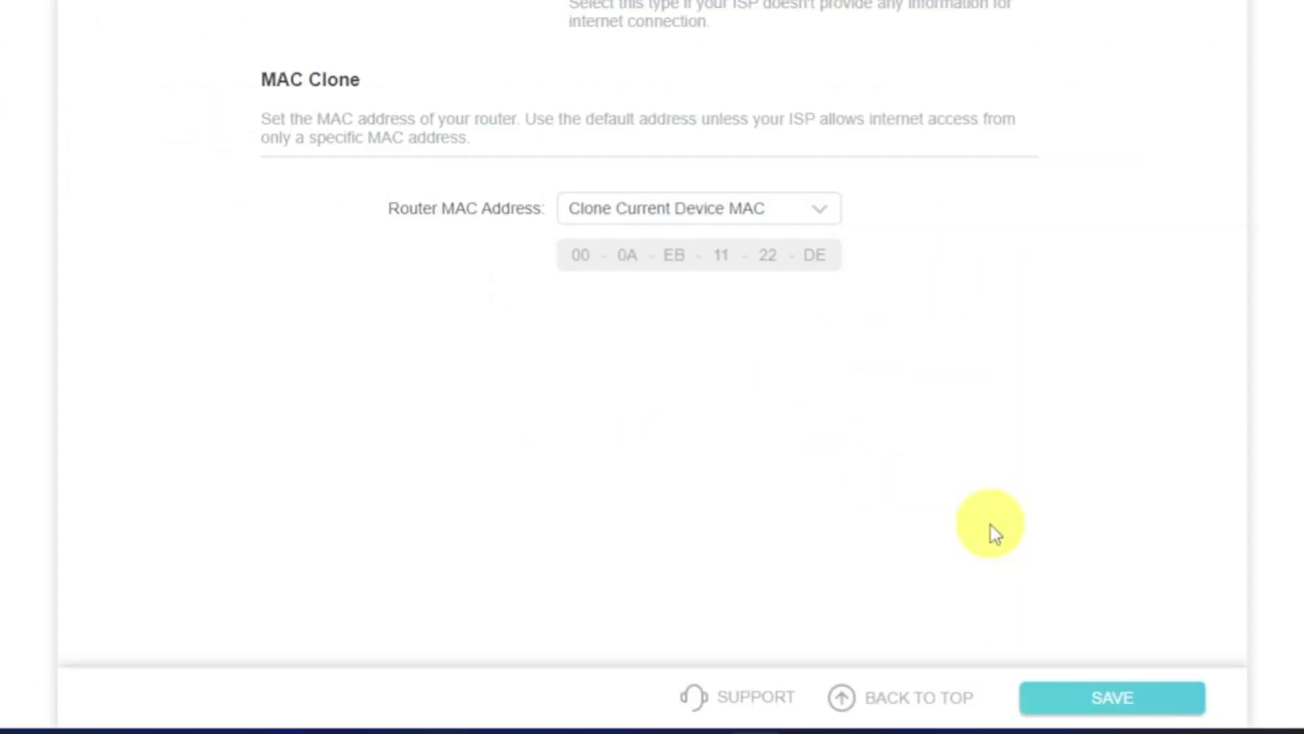
{"action": "left_click", "coordinate": [1118, 695]}
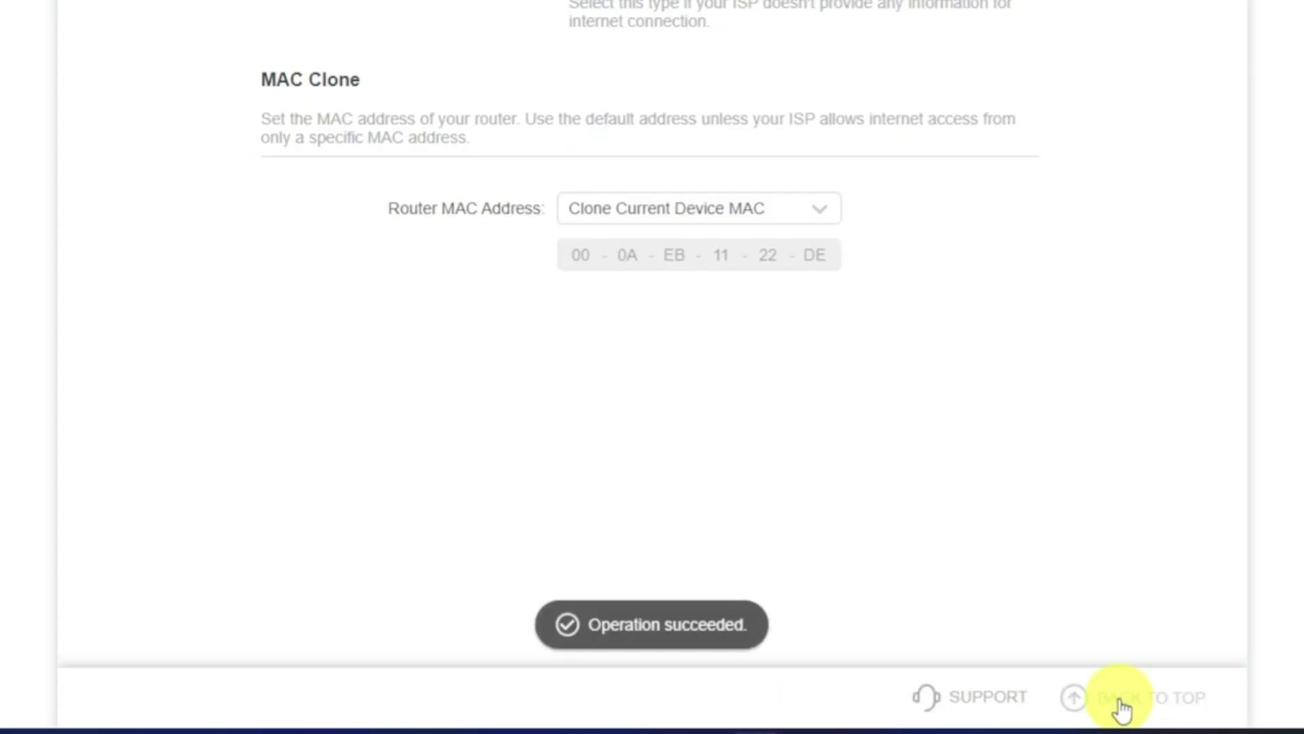
{"action": "left_click", "coordinate": [1118, 707]}
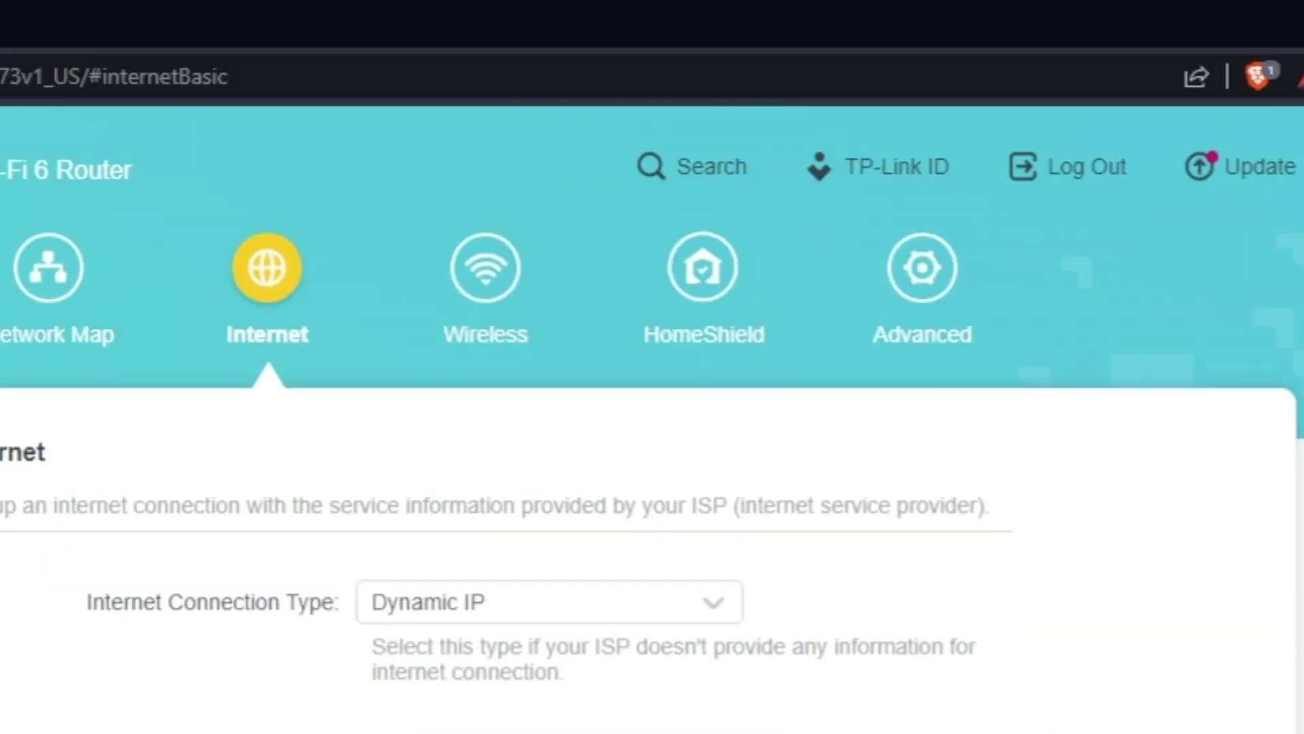
- Reboot the router a second time via Advanced > System > Reboot
{"action": "left_click", "coordinate": [959, 296]}
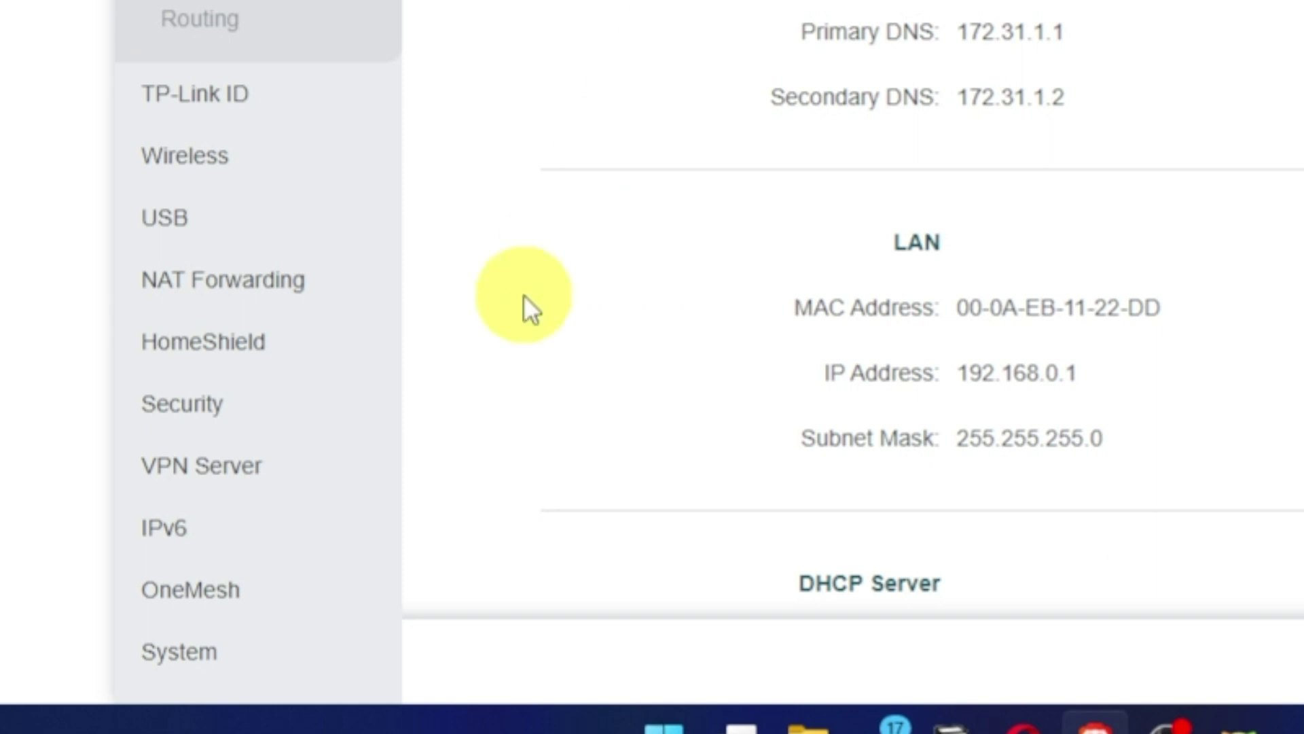
{"action": "left_click", "coordinate": [197, 655]}
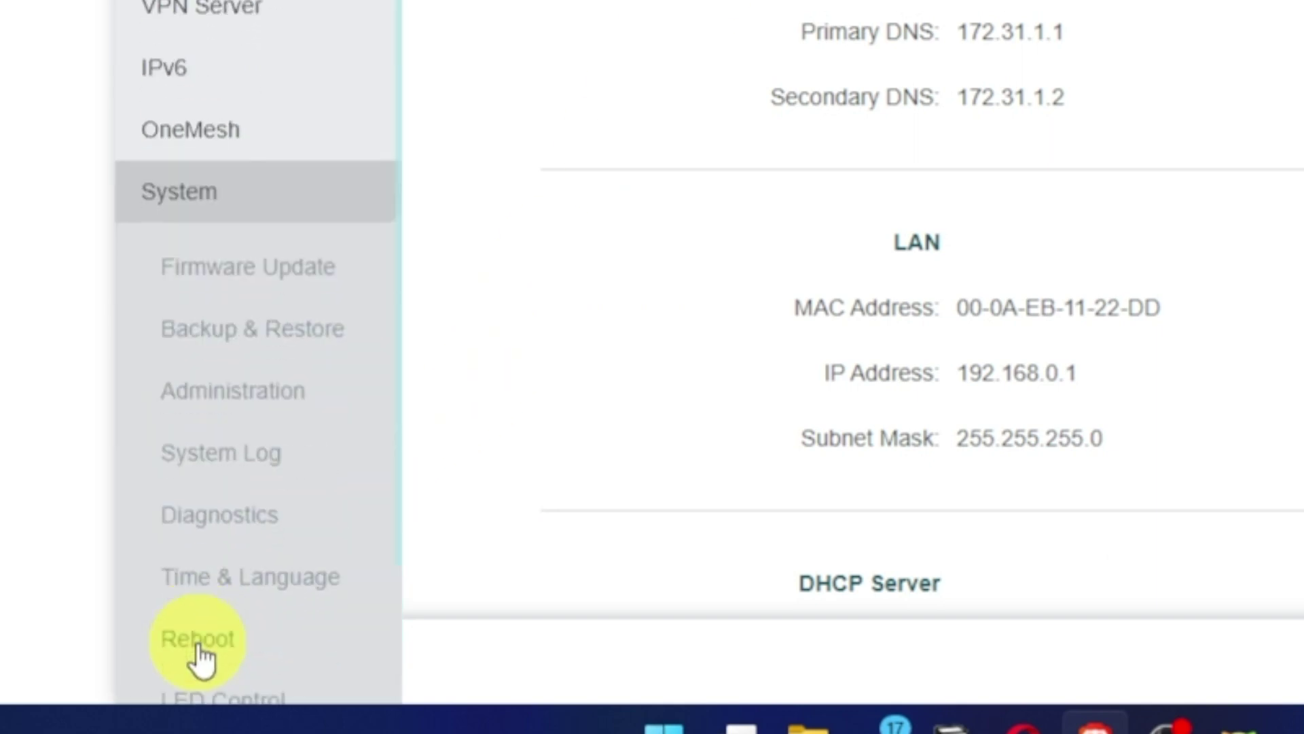
{"action": "left_click", "coordinate": [233, 644]}
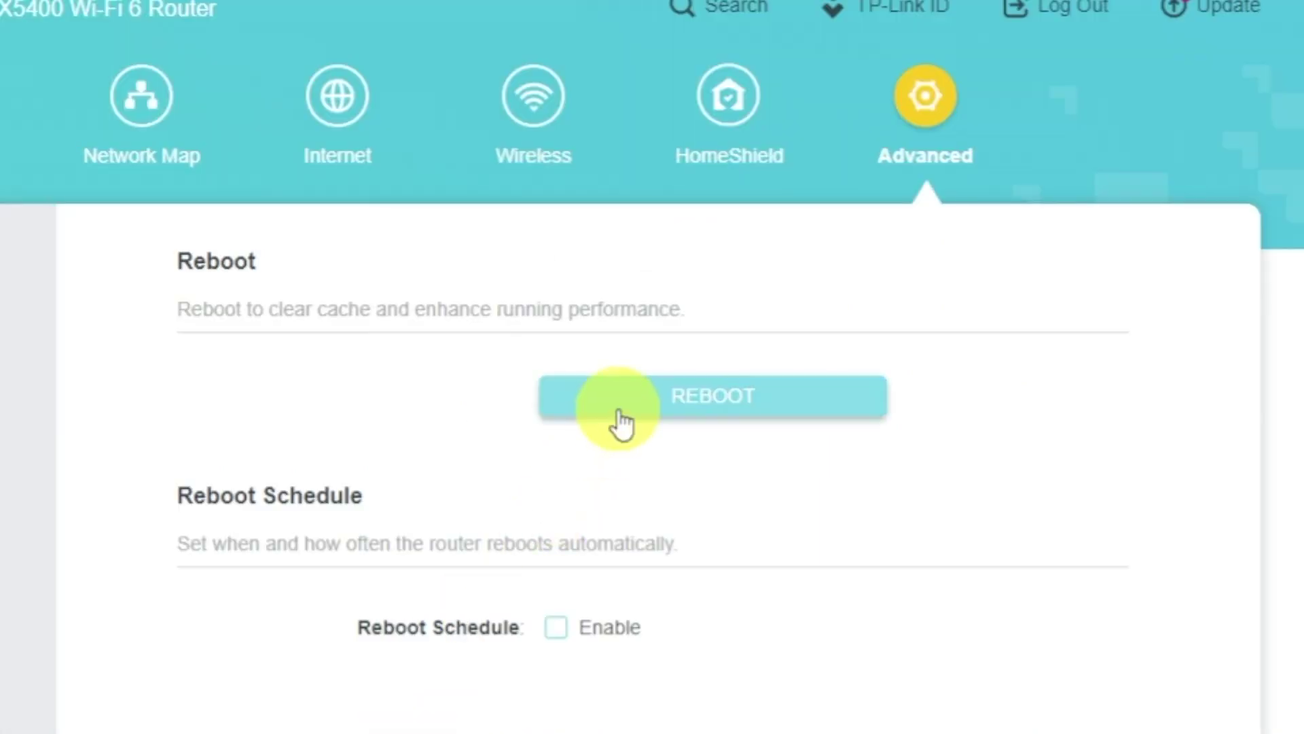
{"action": "left_click", "coordinate": [619, 411]}
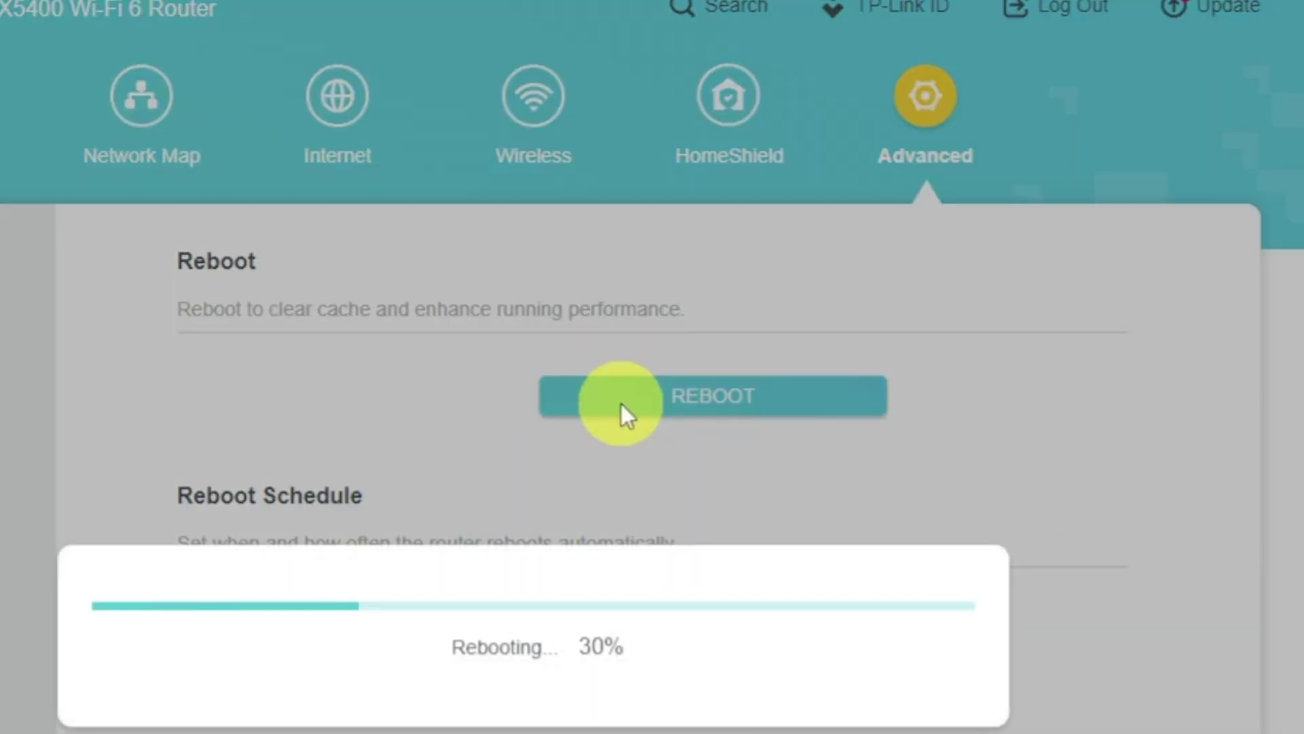